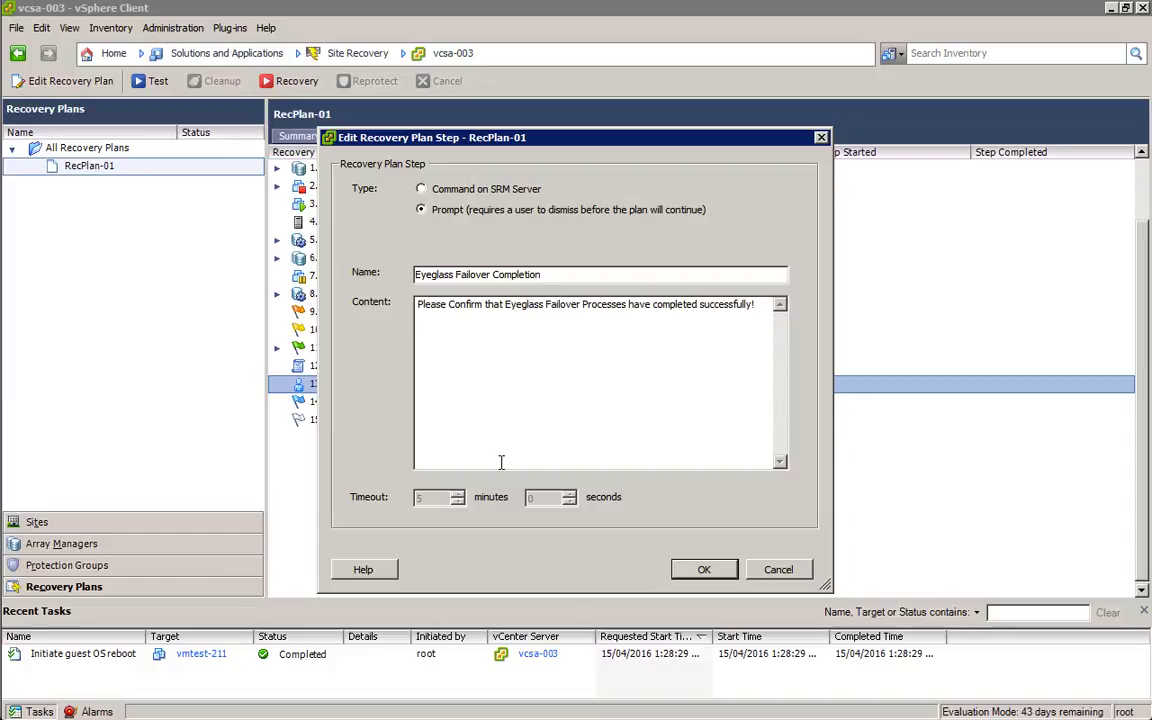
Step: Close the Eyeglass Failover Completion prompt step without making changes
click(806, 569)
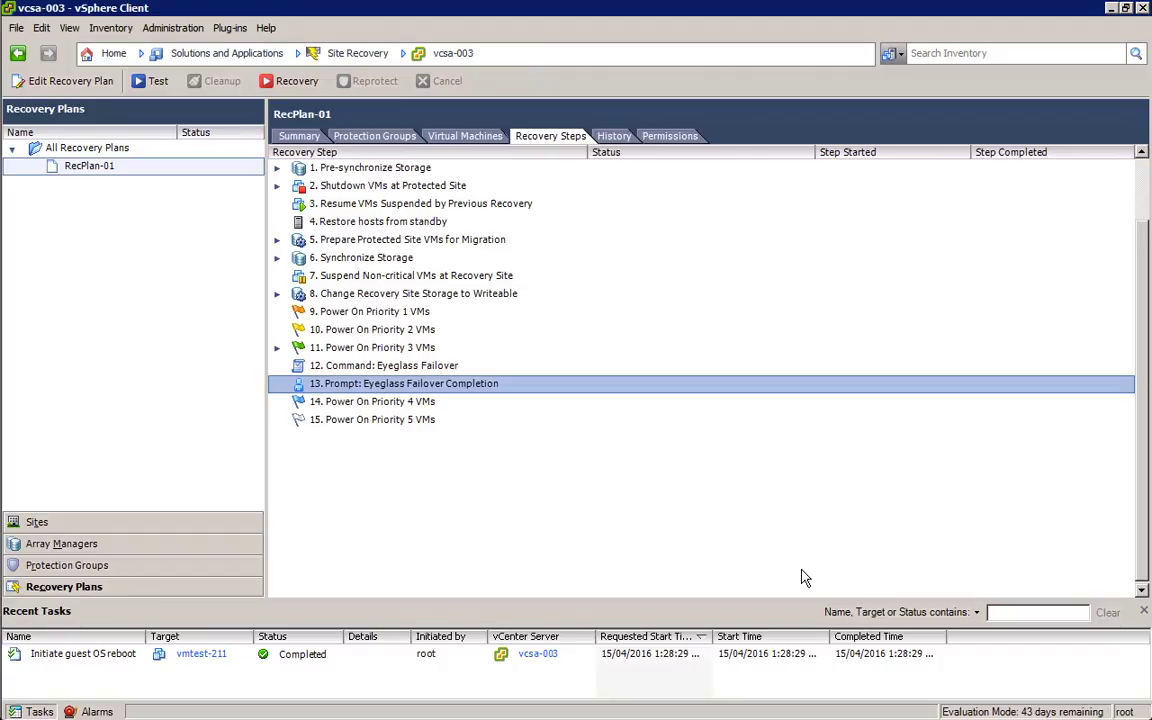
Step: Bring up the PuTTY session and list the mounted filesystems with mount
key(alt+Tab)
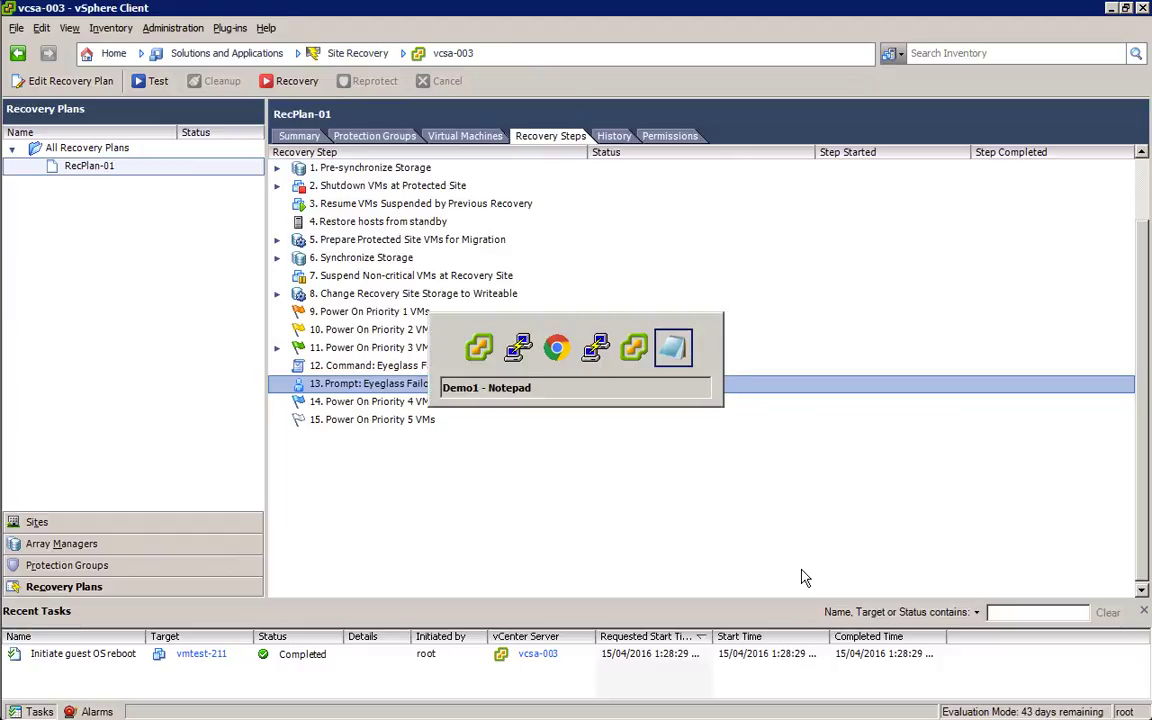
key(alt+shift+Tab)
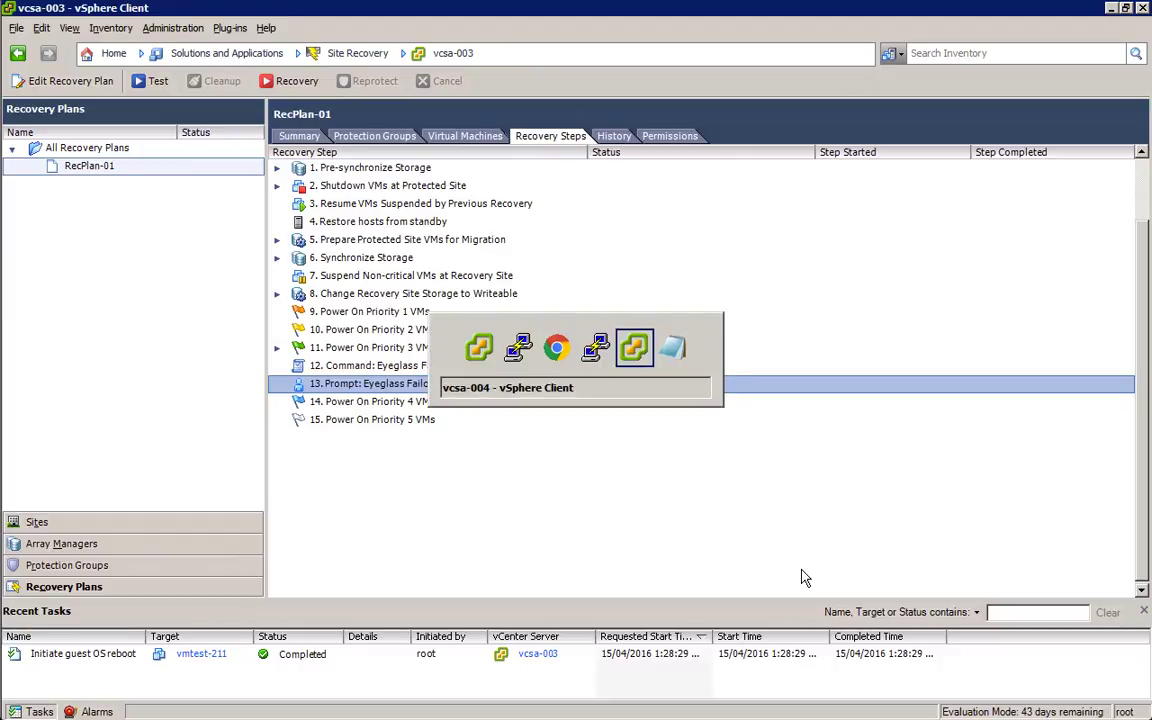
key(alt+shift+Tab)
key(alt+shift+Tab)
key(alt+shift+Tab)
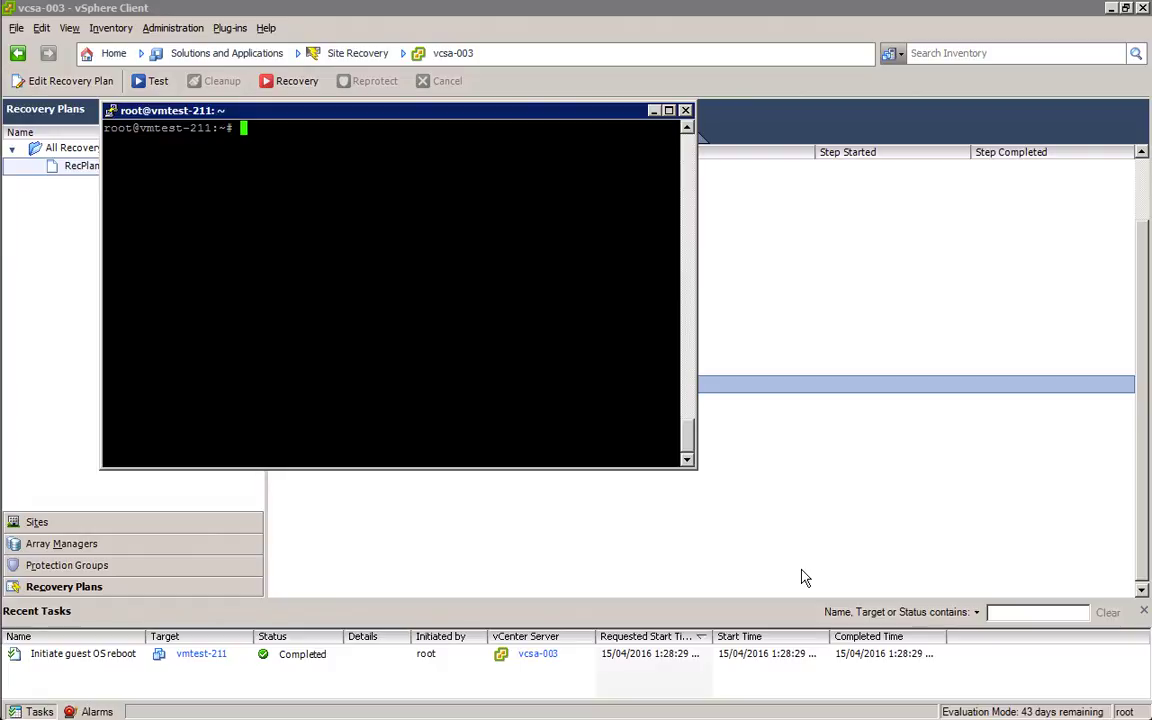
text(mount)
key(Return)
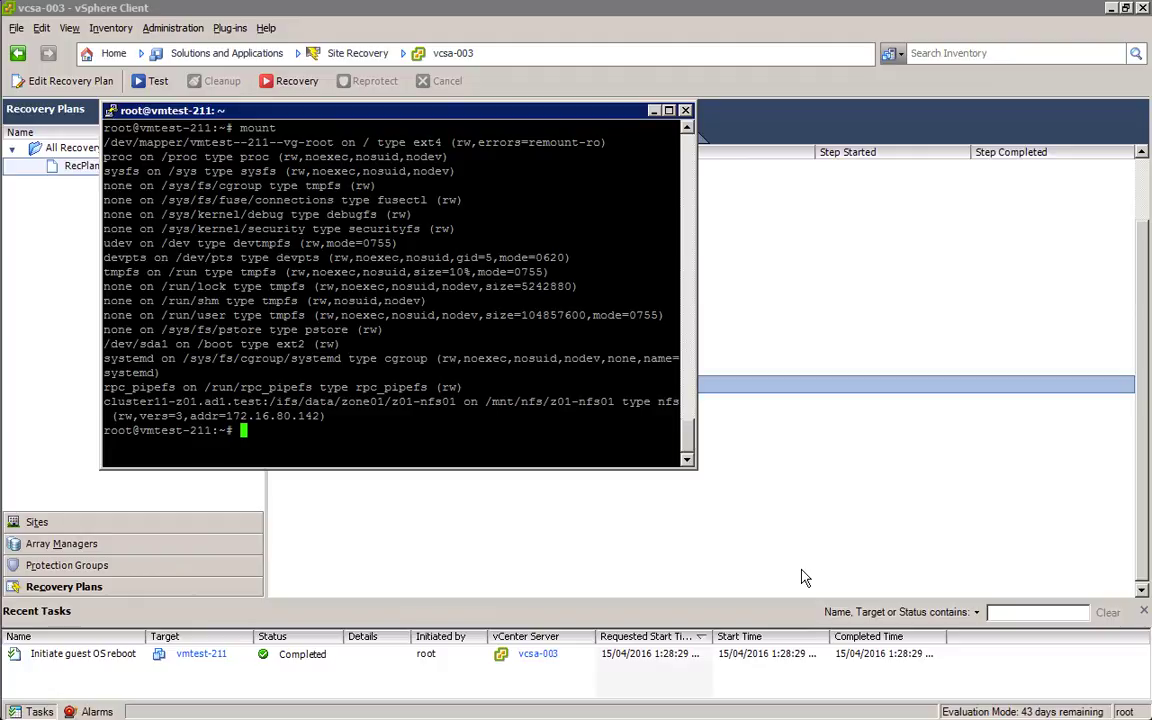
Step: Run nfsstat -m and highlight the NFS server address 172.16.80.142
text(nfsstat -m)
key(Return)
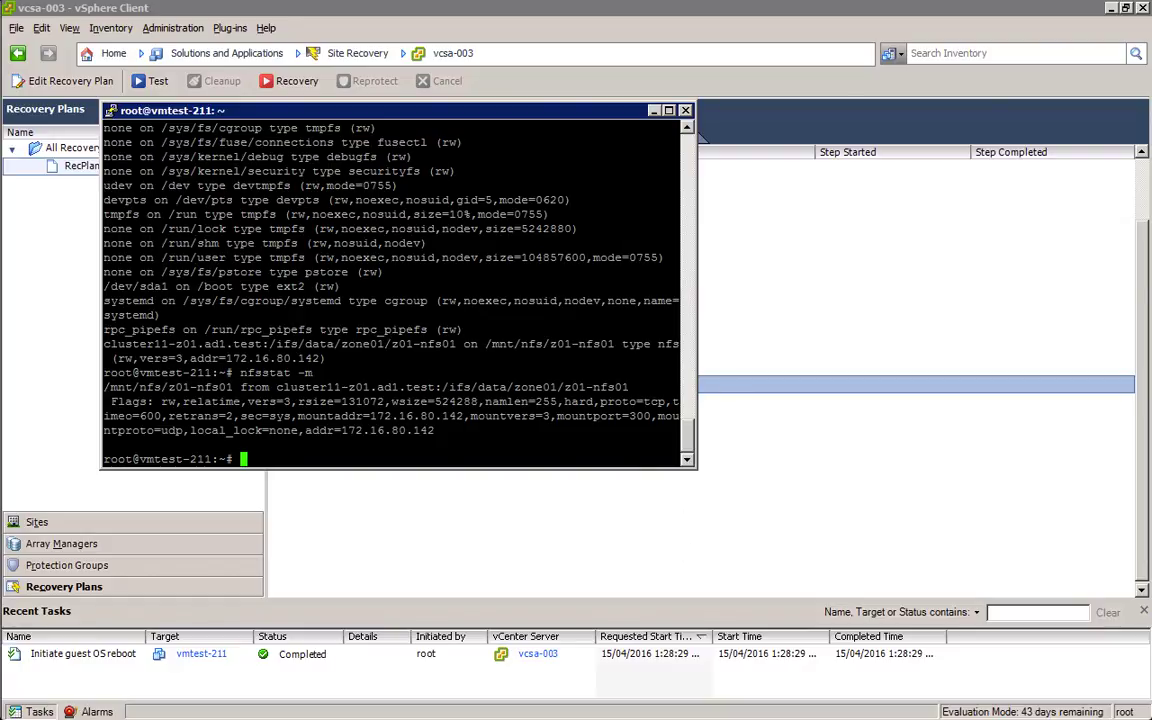
drag(335, 430, 447, 431)
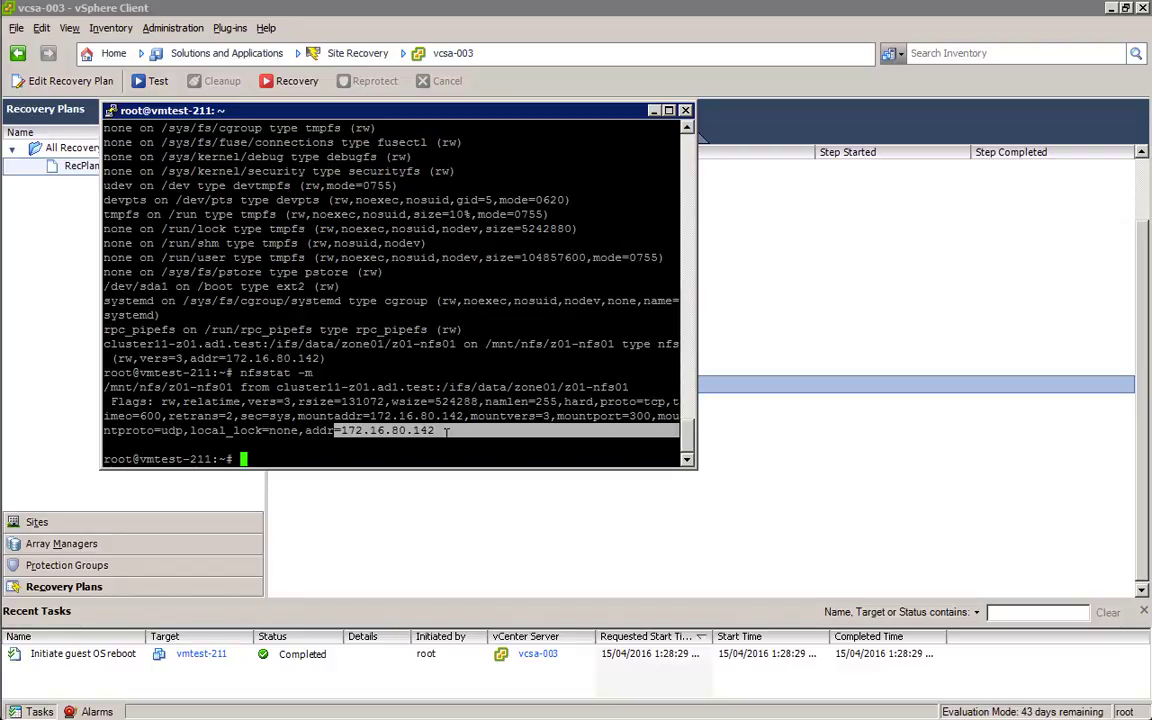
key(alt+shift+Tab)
key(alt+shift+Tab)
key(alt+shift+Tab)
key(alt+shift+Tab)
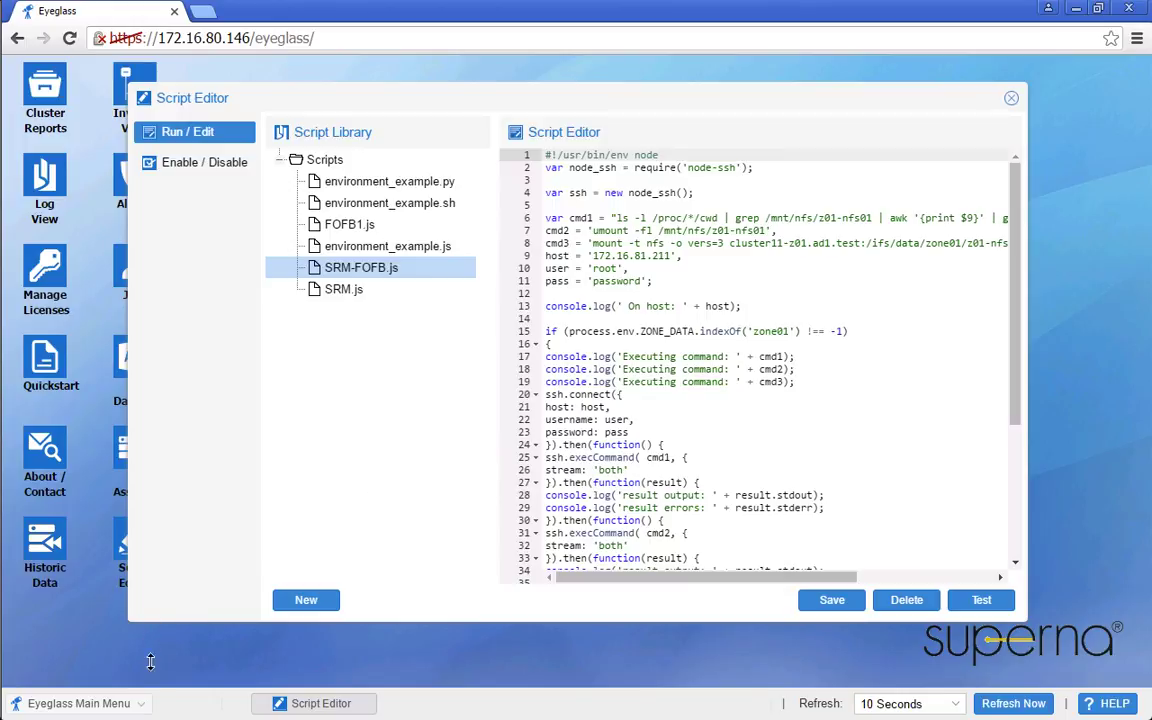
click(80, 703)
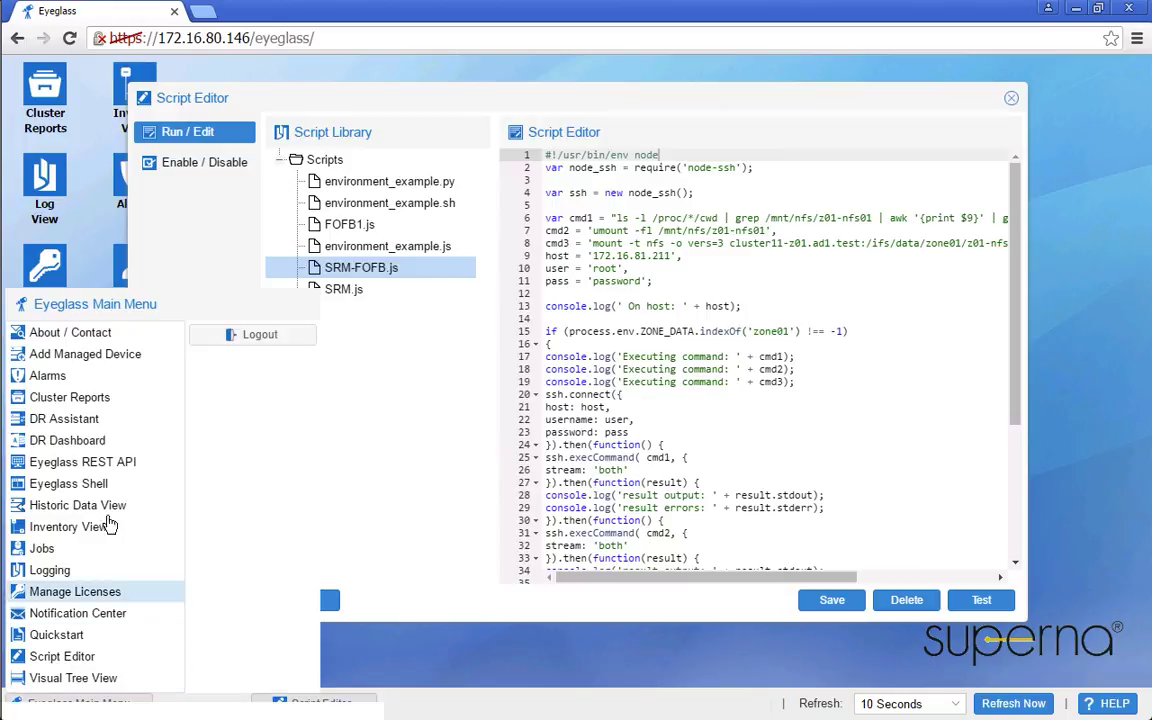
click(93, 470)
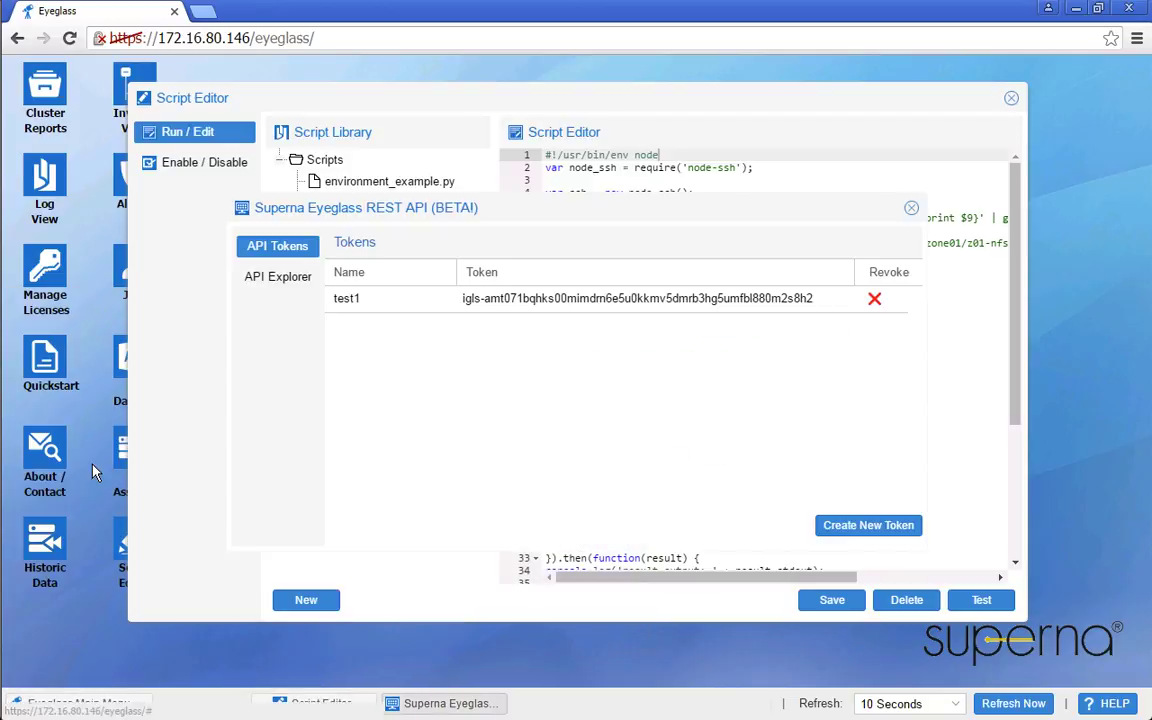
click(393, 314)
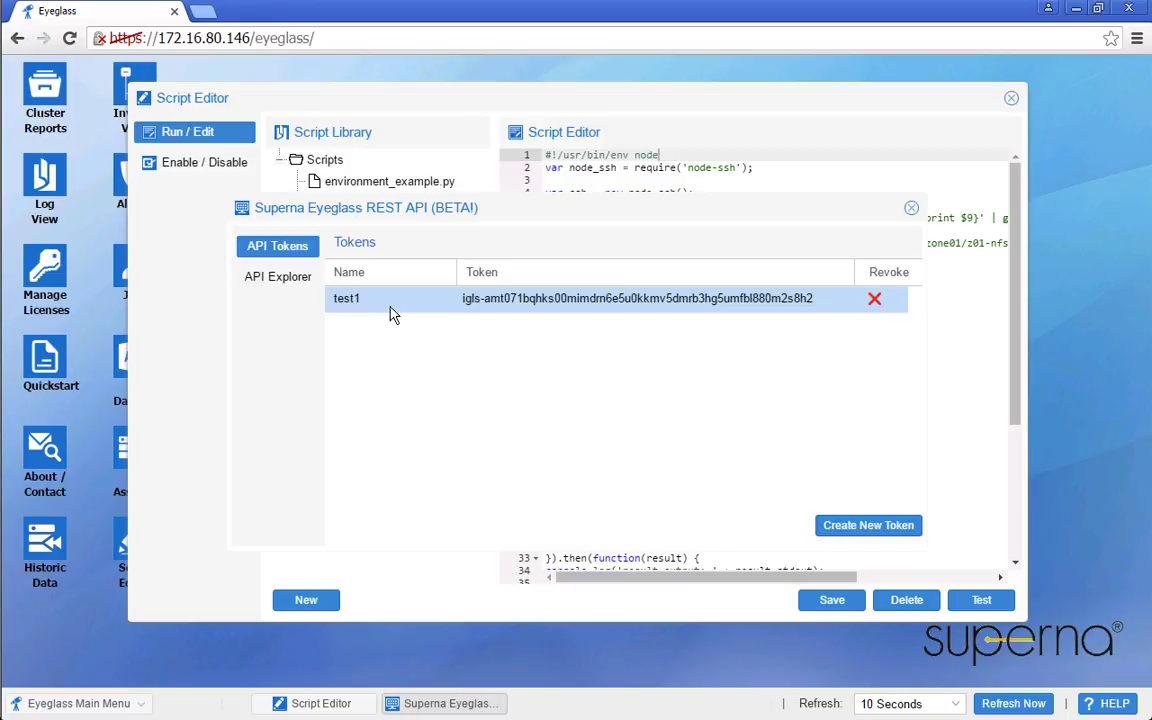
click(911, 209)
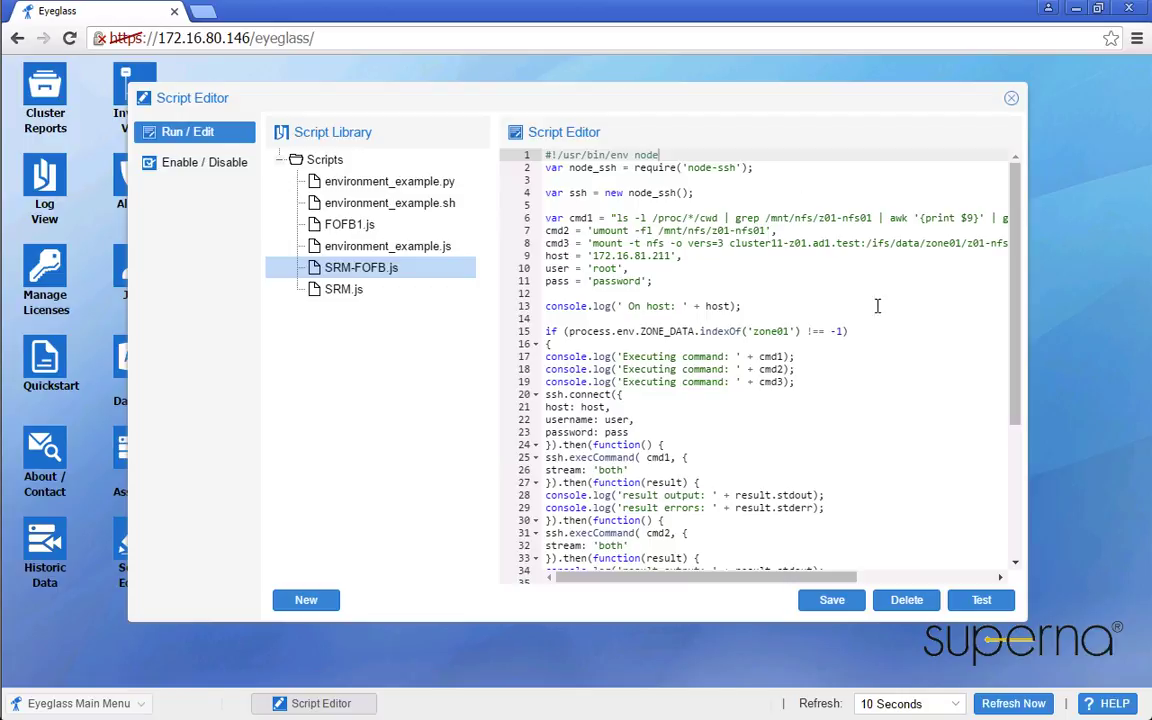
Step: Check that SRM-FOFB.js is enabled for Post Access Zone Failover, then return to vSphere Client
click(204, 164)
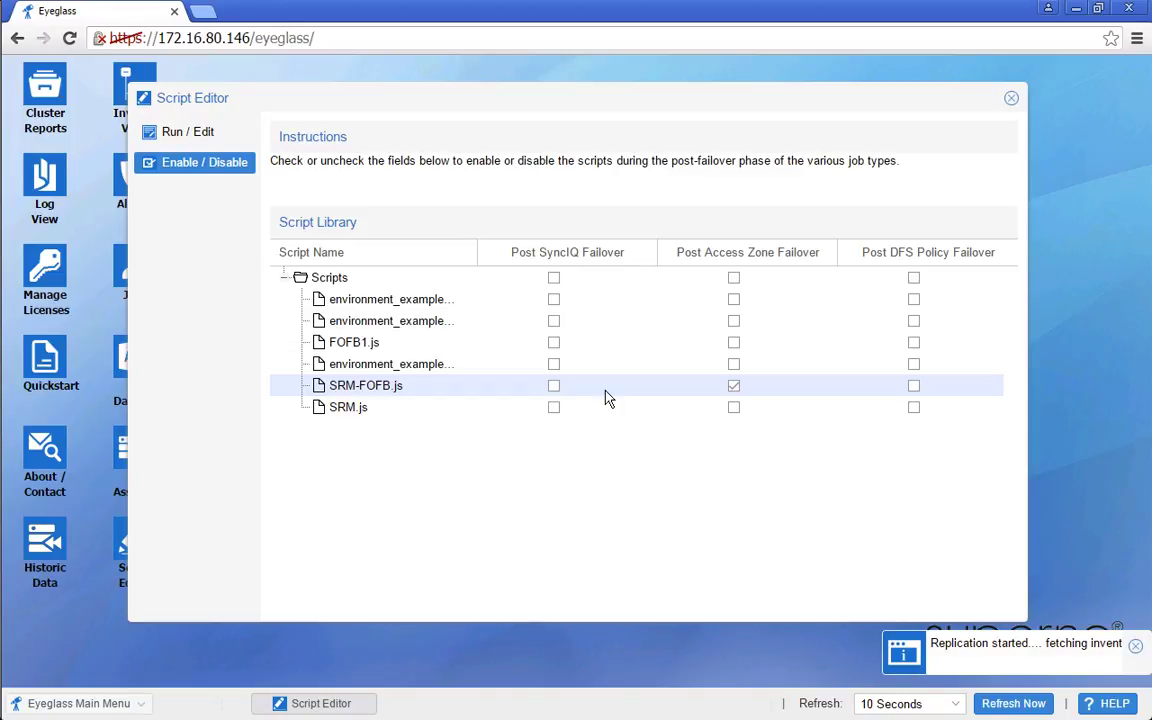
key(alt+shift+Tab)
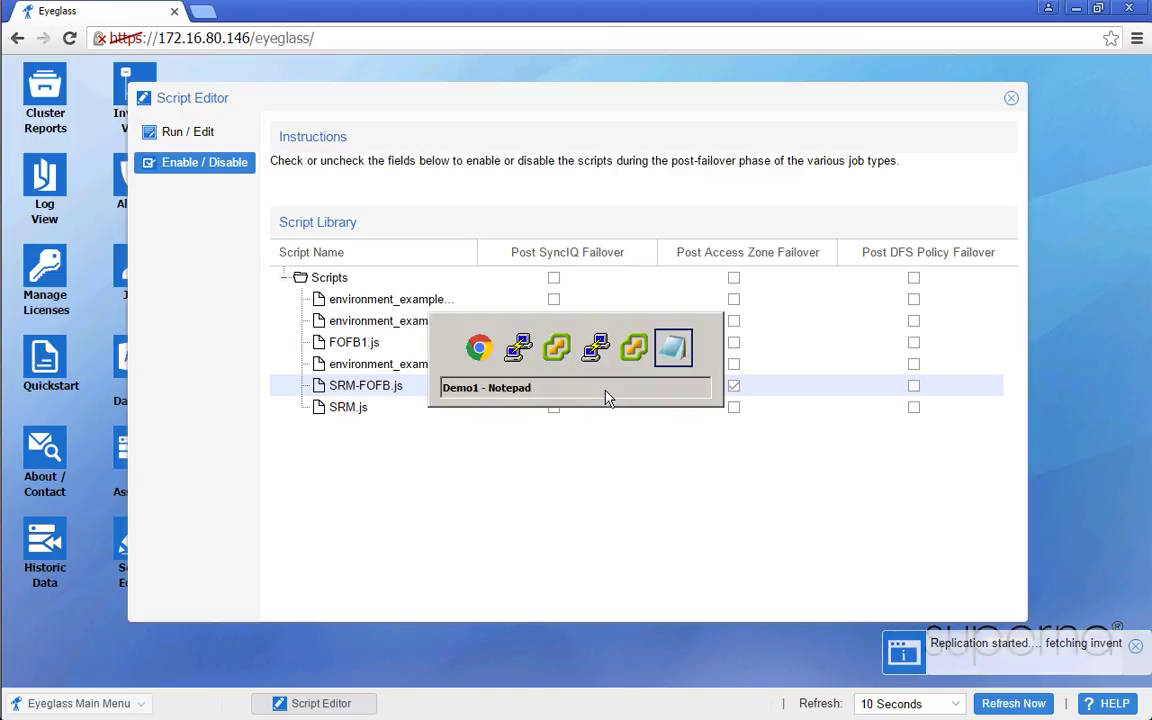
key(alt+shift+Tab)
key(alt+shift+Tab)
key(alt+shift+Tab)
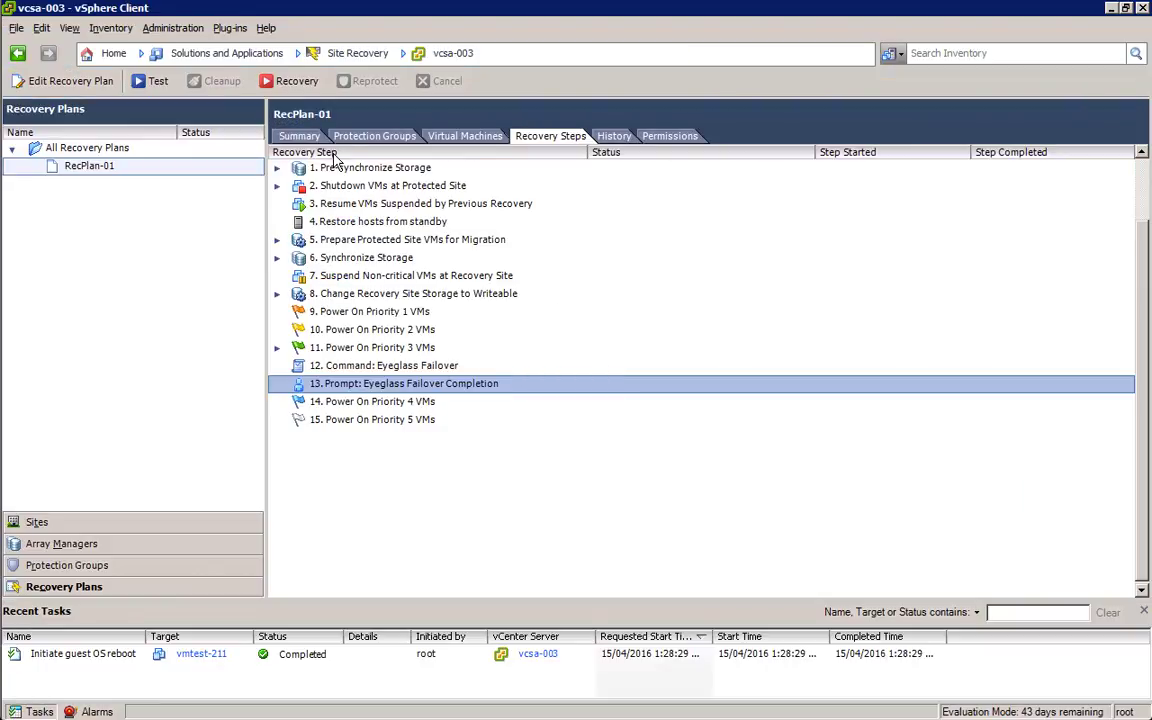
click(116, 57)
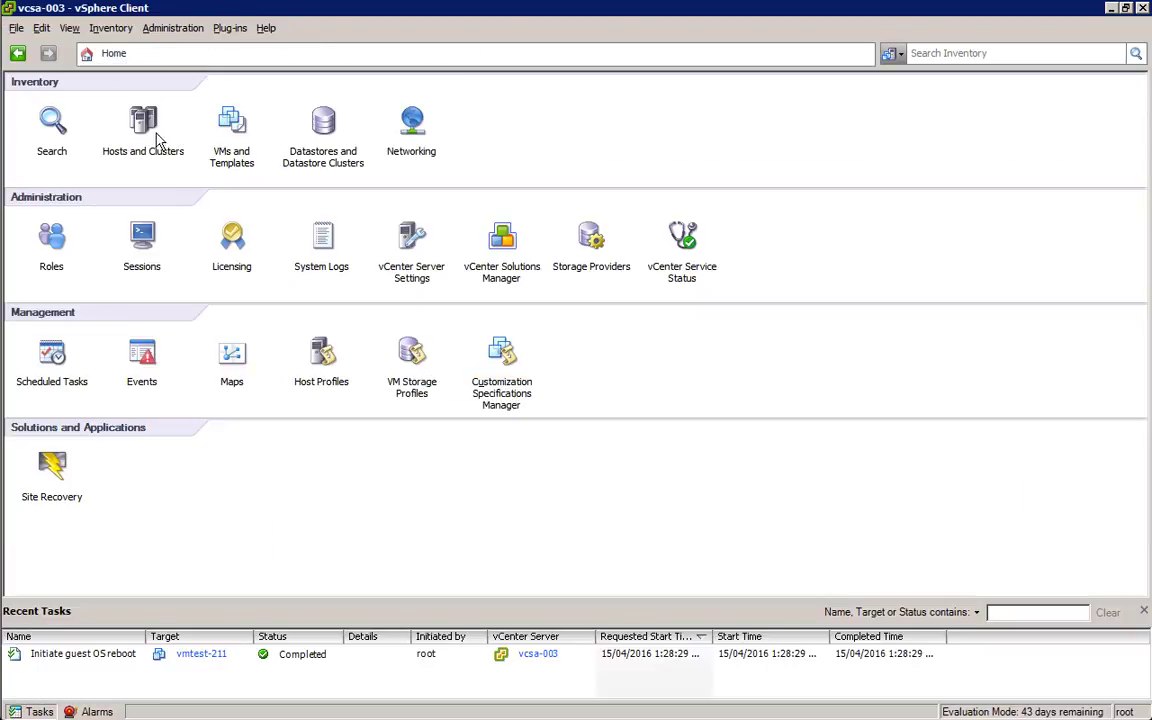
click(149, 121)
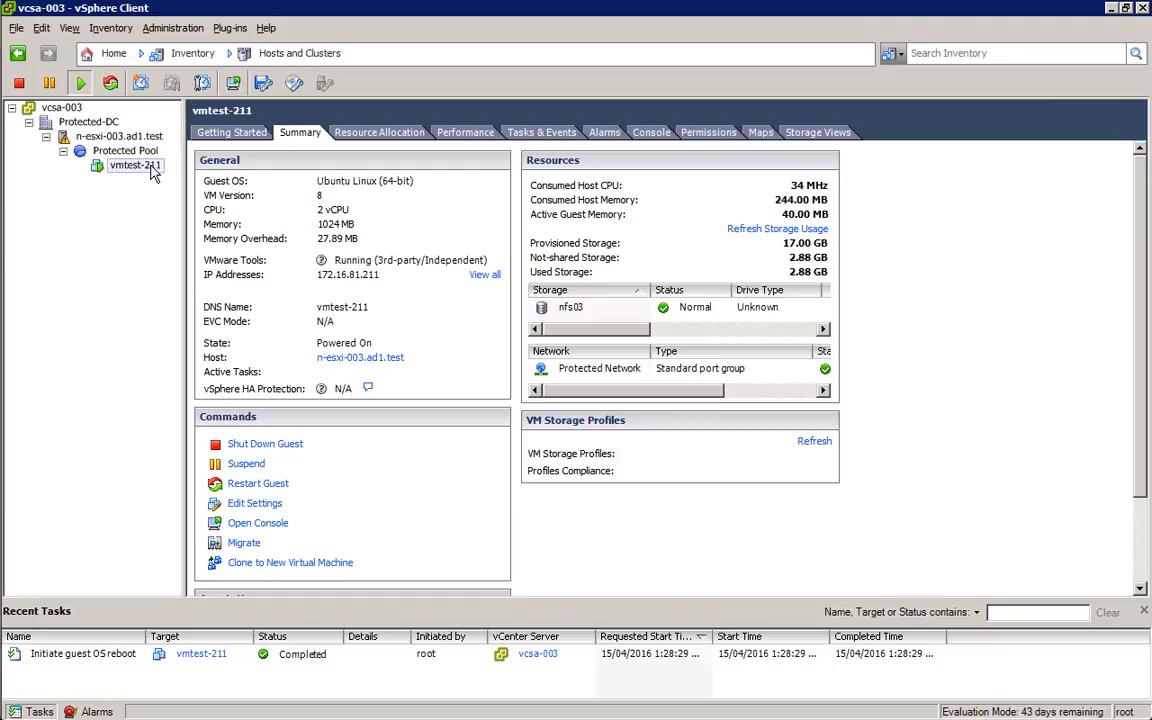
click(102, 55)
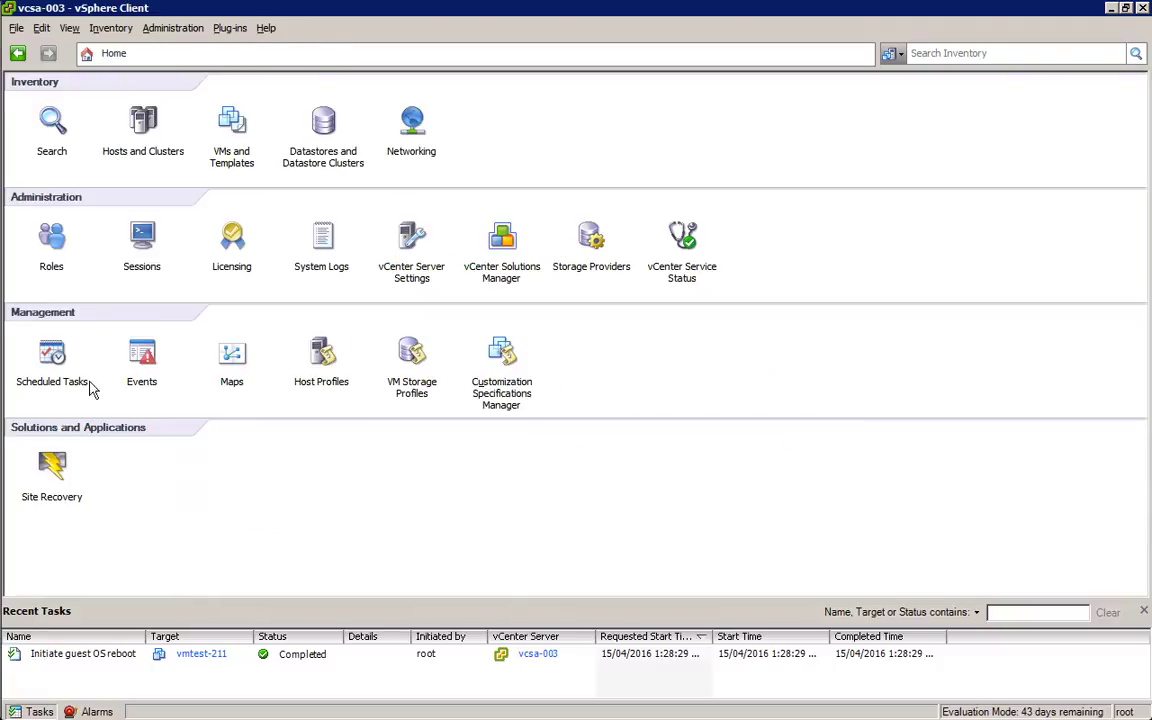
click(52, 470)
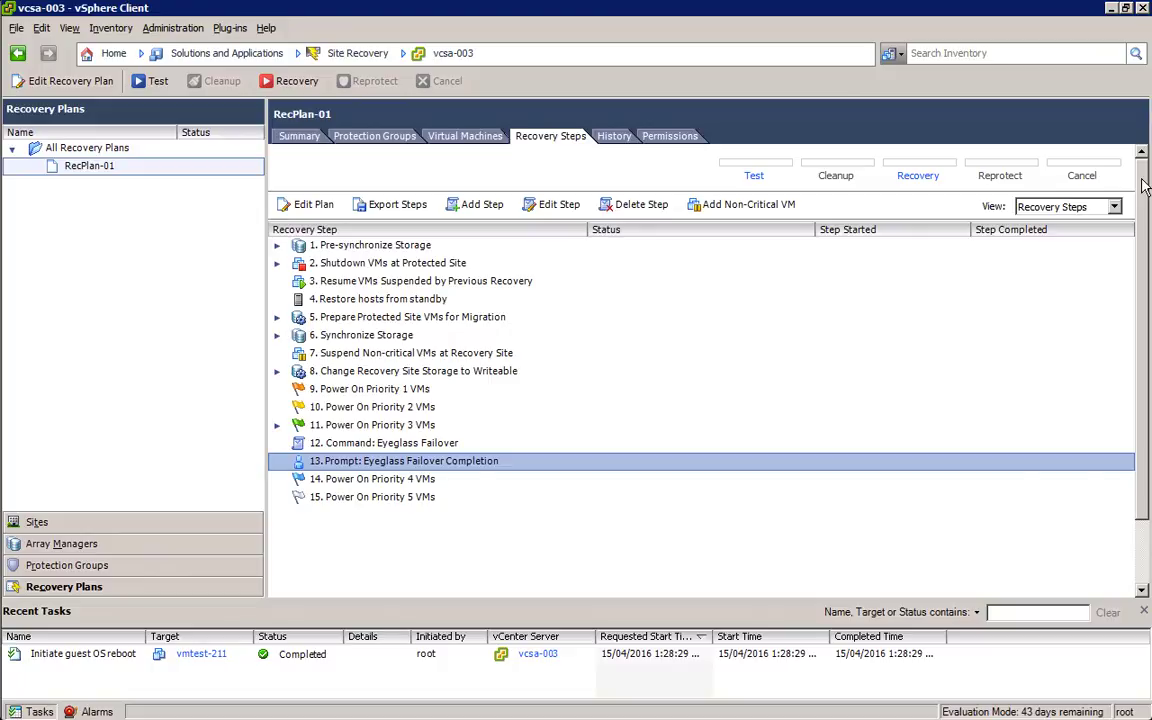
Step: Launch a Planned Migration recovery of RecPlan-01, acknowledging both datacenters will change
click(918, 177)
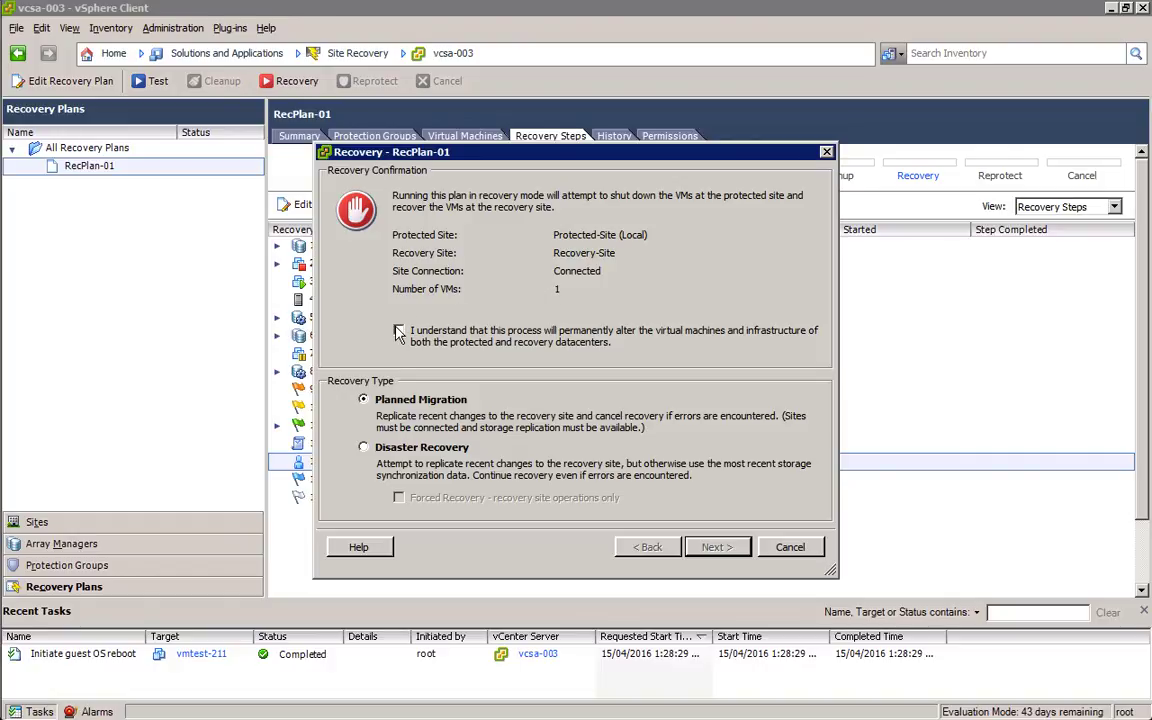
click(398, 331)
click(715, 548)
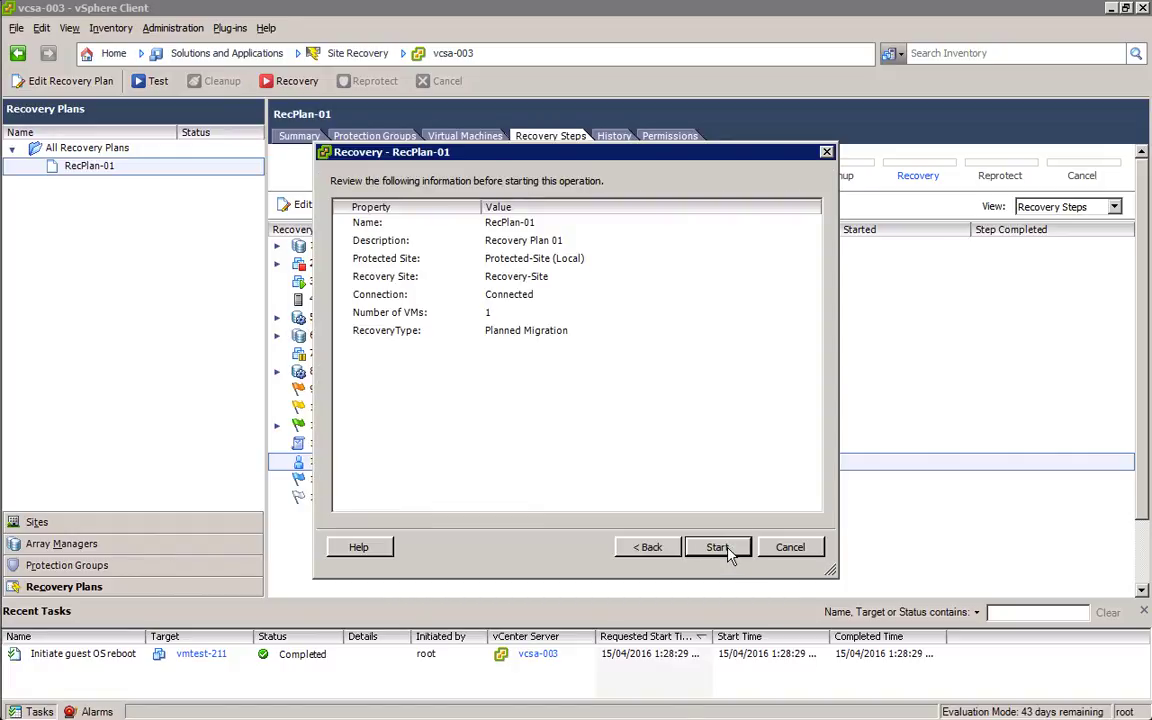
Step: Start the planned migration and let it run to the Eyeglass Failover Completion prompt
click(717, 548)
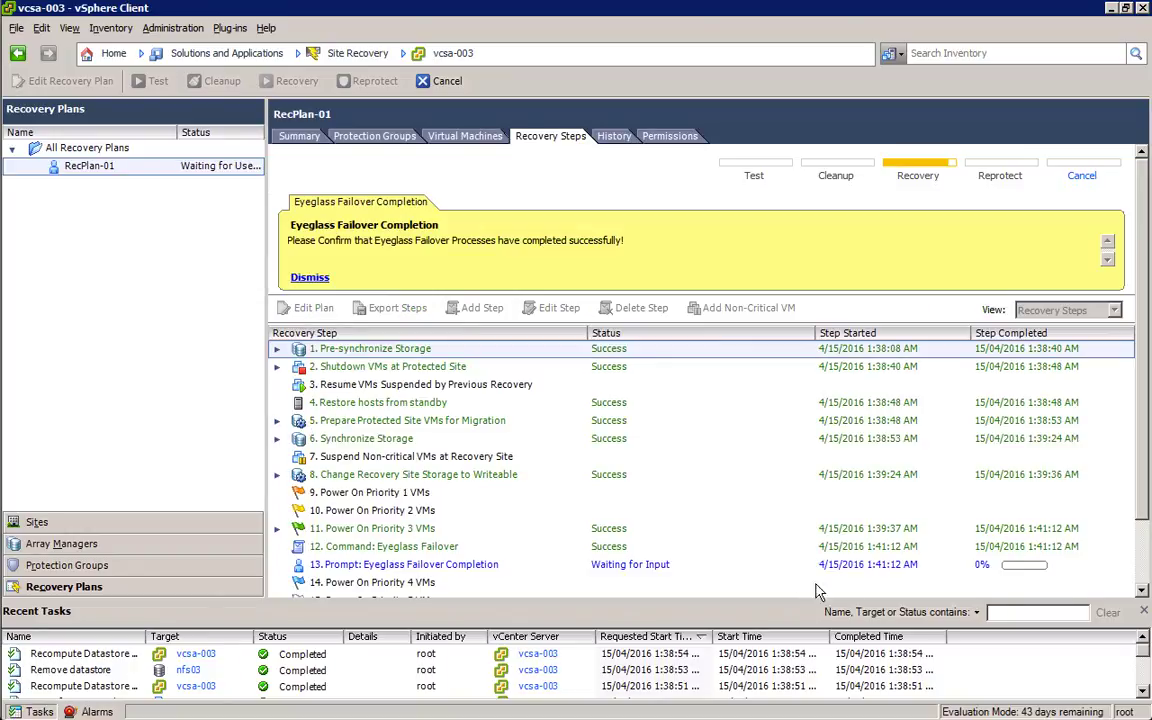
Step: Bring the root@src04 PuTTY terminal forward while RecPlan-01 waits at step 13
click(1141, 590)
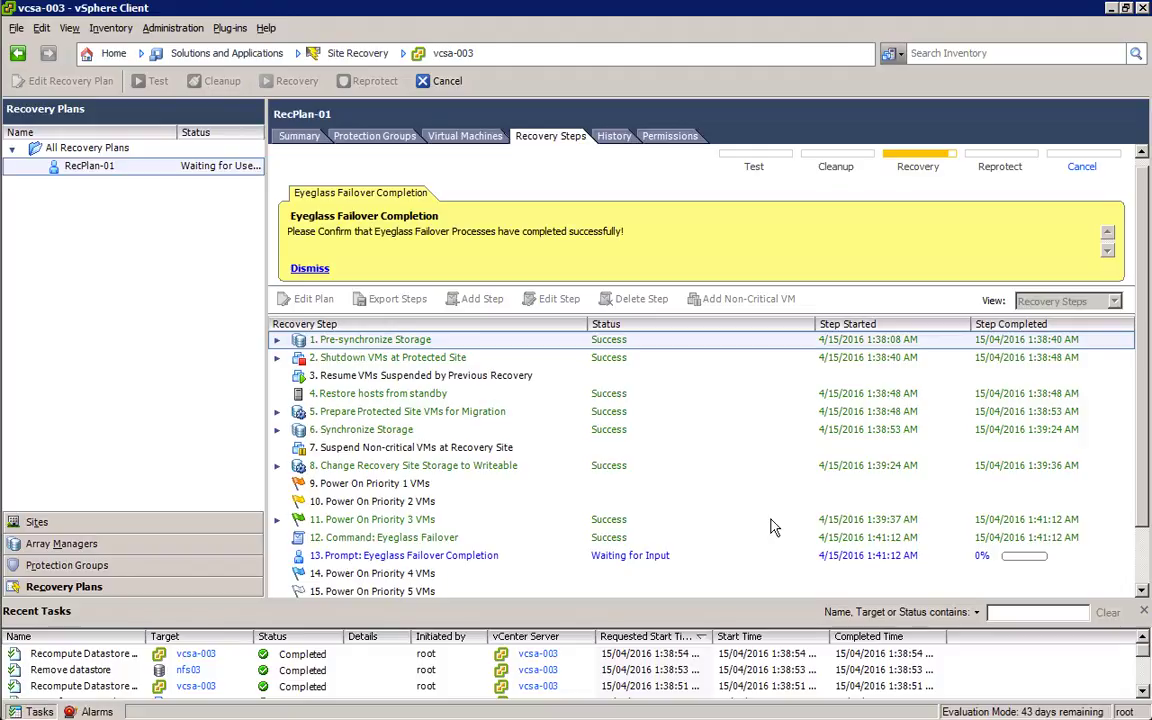
key(alt+shift+Tab)
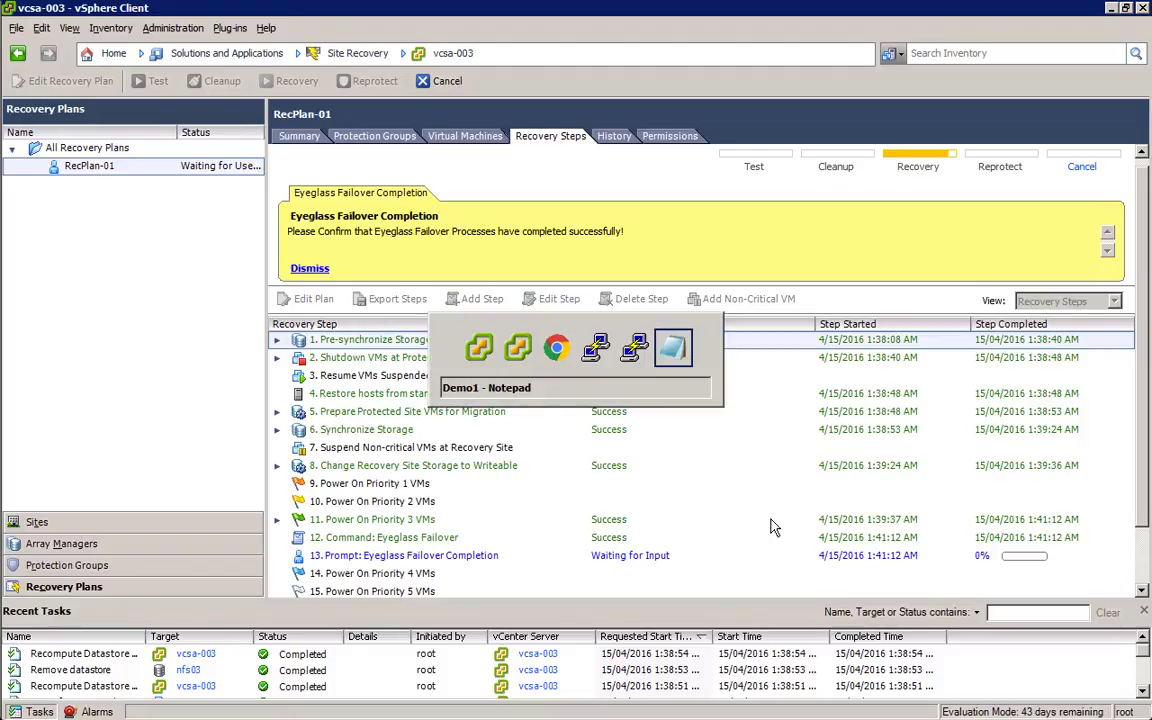
key(alt+shift+Tab)
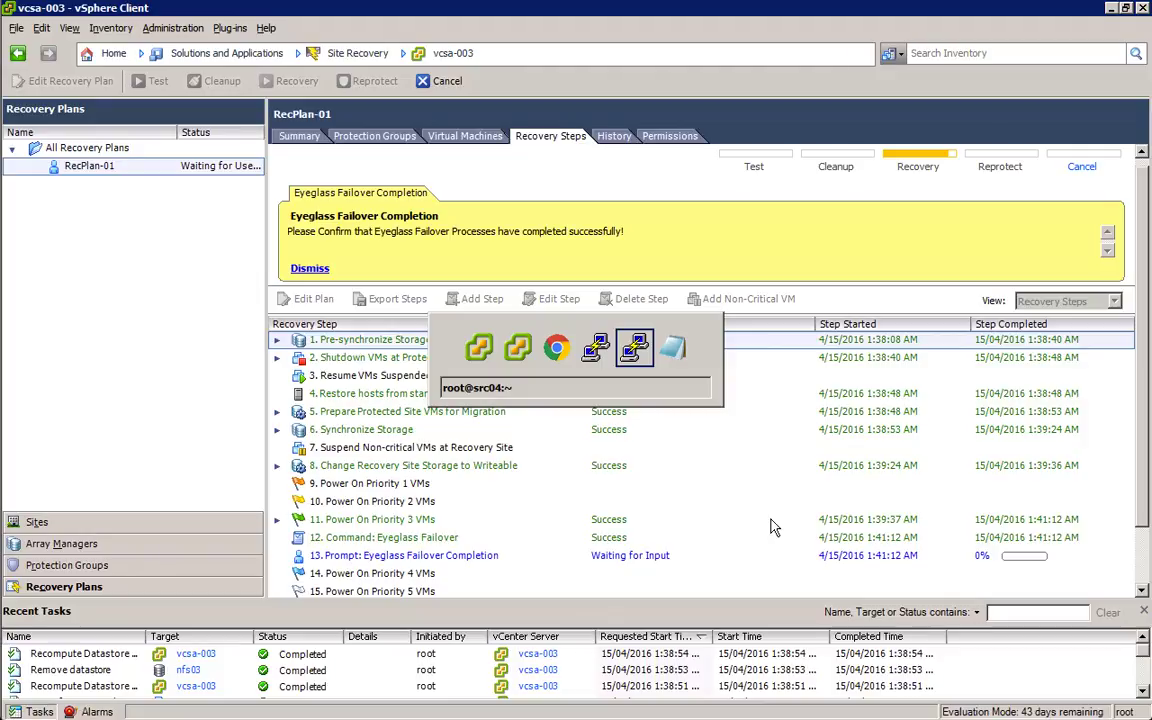
Step: Run the curl job status query with the running failover job's id in the URL
key(shift+Insert)
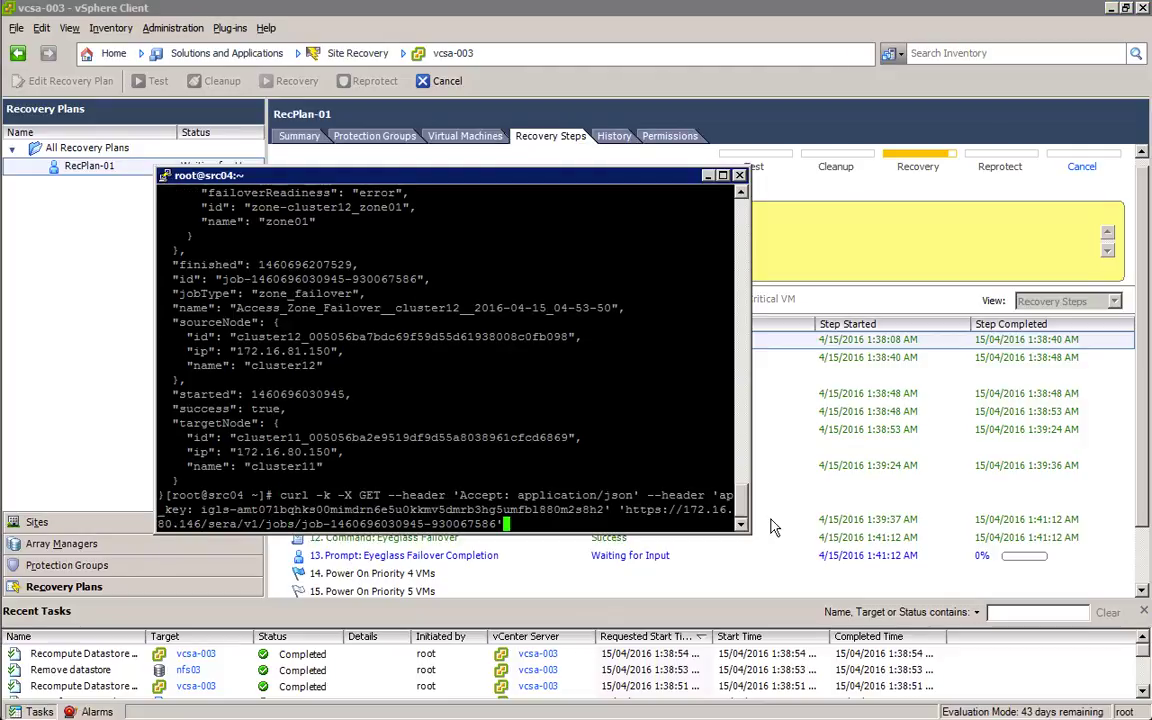
key(Up)
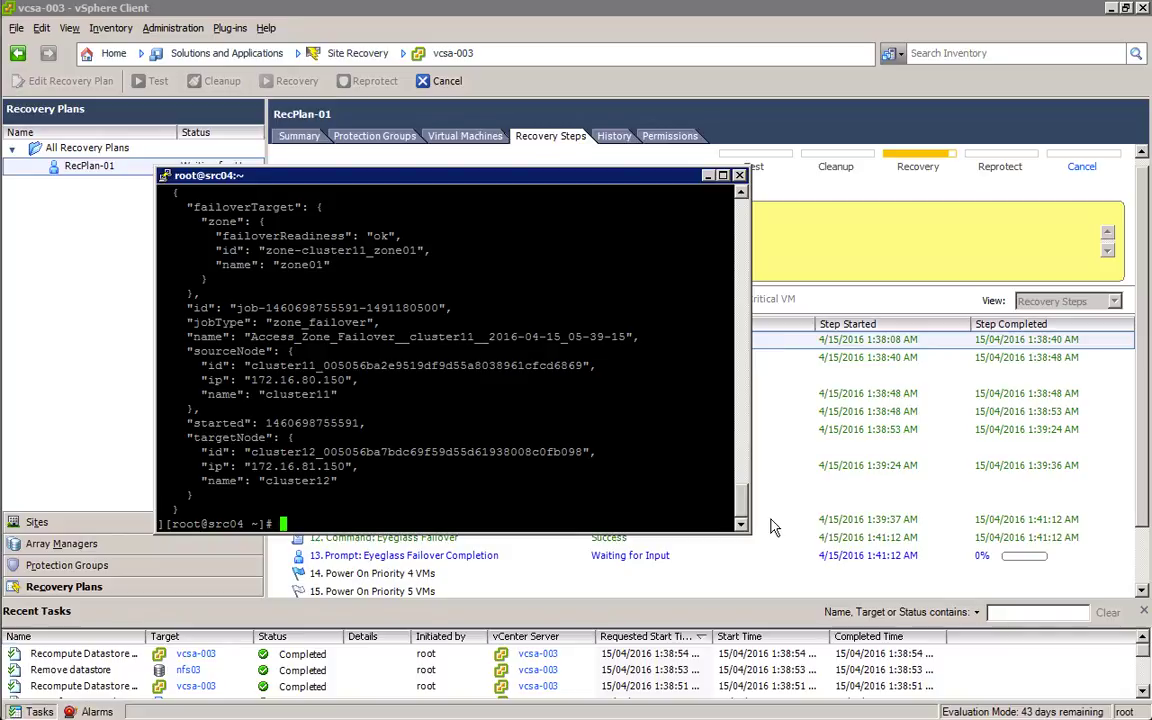
key(shift+Insert)
key(Up)
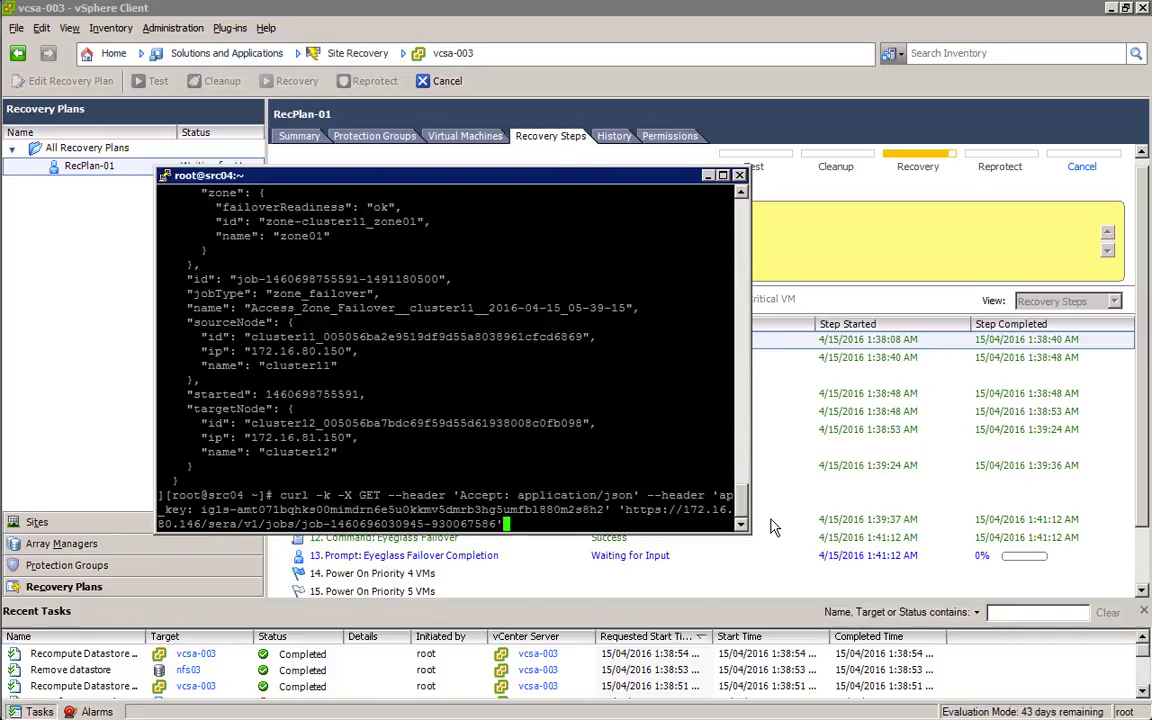
key(BackSpace)
key(BackSpace)
key(BackSpace)
key(BackSpace)
key(BackSpace)
key(BackSpace)
key(BackSpace)
key(BackSpace)
key(BackSpace)
key(BackSpace)
key(BackSpace)
key(BackSpace)
key(BackSpace)
key(BackSpace)
key(BackSpace)
key(BackSpace)
key(BackSpace)
key(BackSpace)
key(BackSpace)
key(BackSpace)
key(BackSpace)
key(BackSpace)
key(BackSpace)
key(BackSpace)
key(BackSpace)
key(BackSpace)
key(BackSpace)
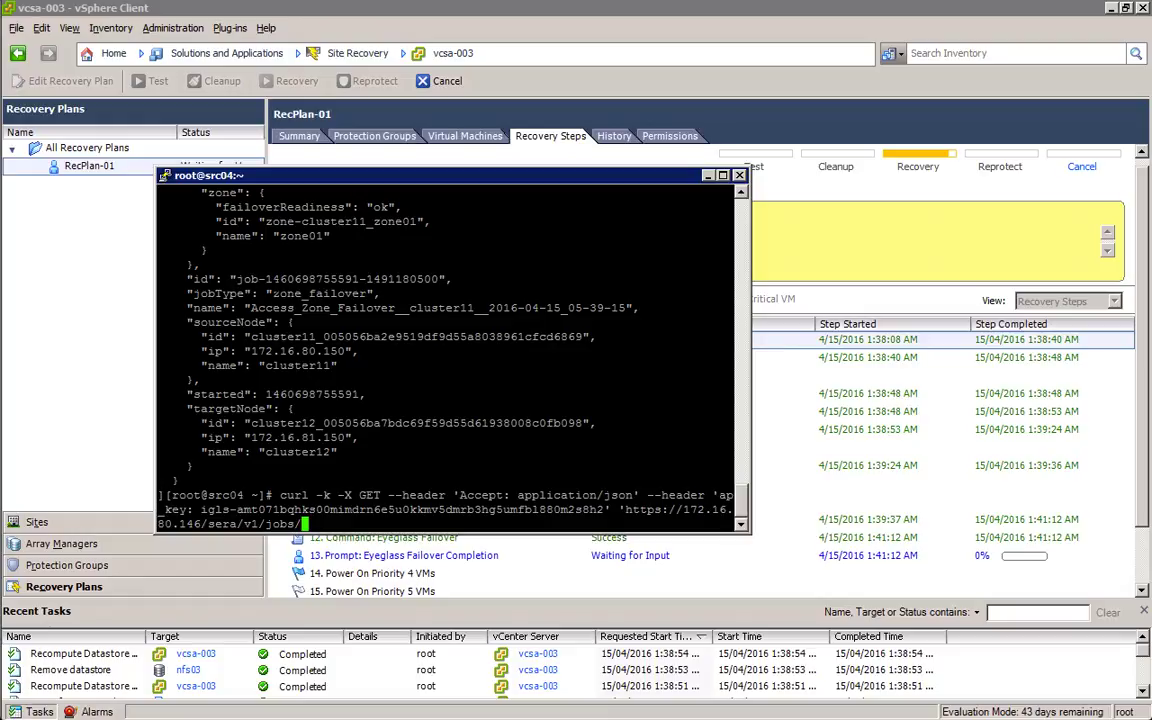
drag(232, 280, 279, 280)
click(239, 280)
drag(236, 279, 733, 294)
drag(441, 280, 438, 279)
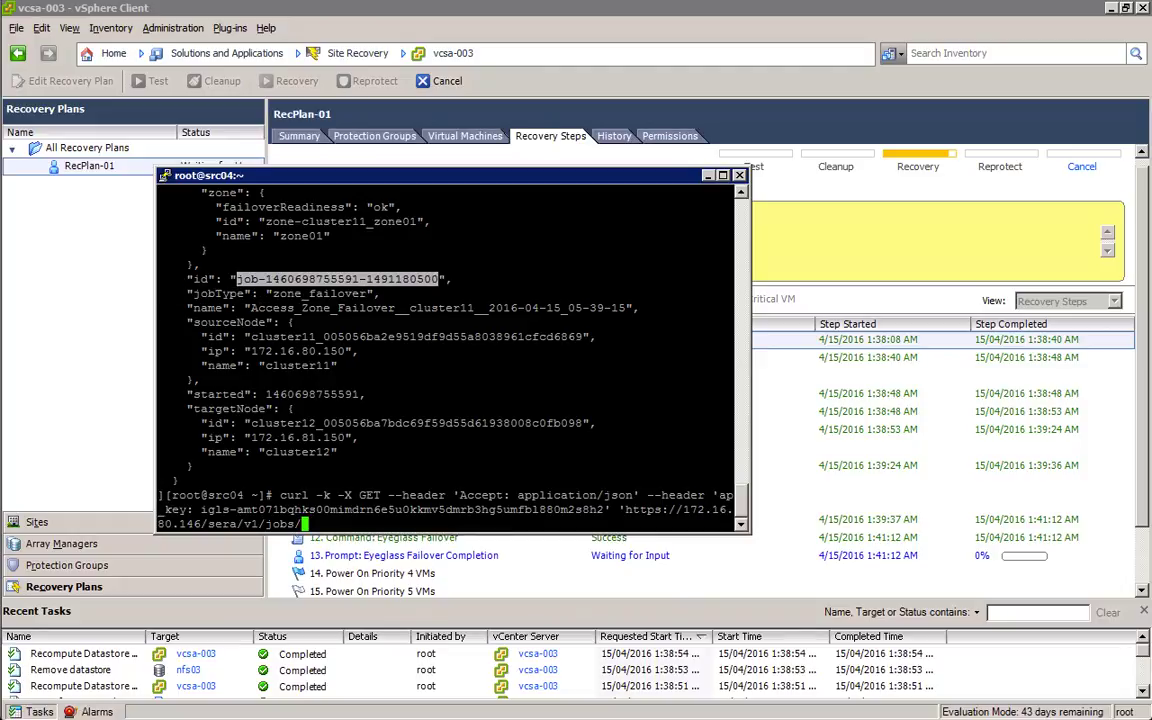
right_click(438, 279)
key(Return)
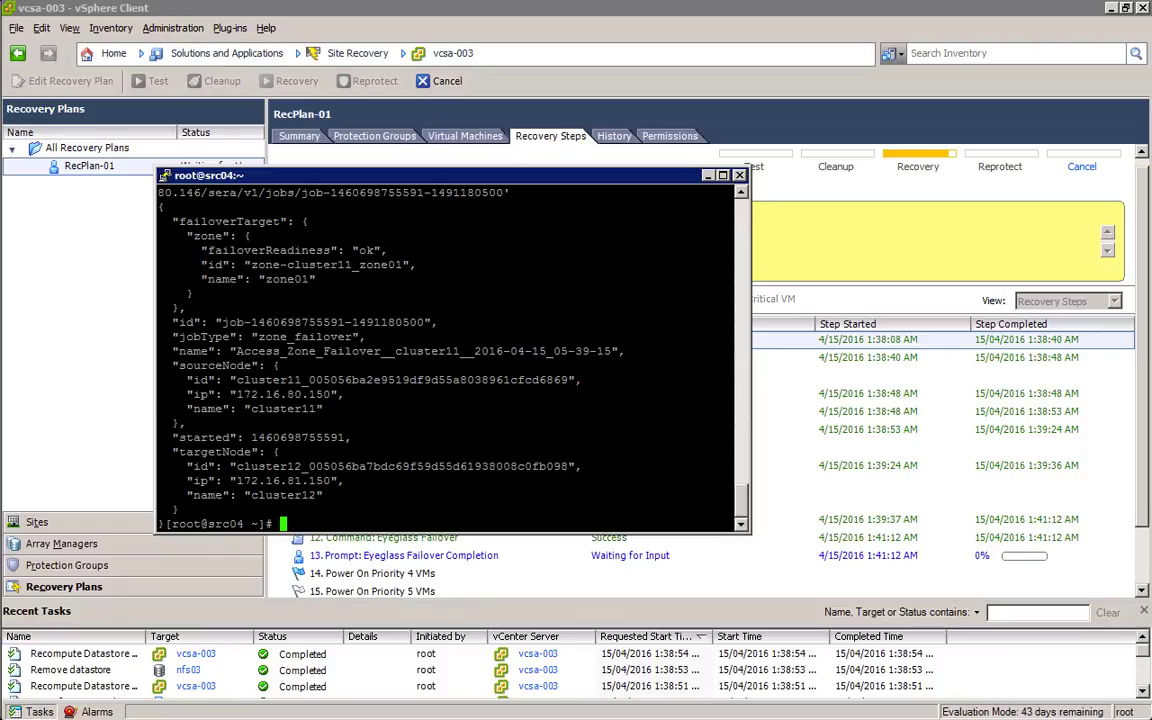
Step: Rerun the job query and highlight its finished timestamp and "success": true result
drag(172, 437, 352, 437)
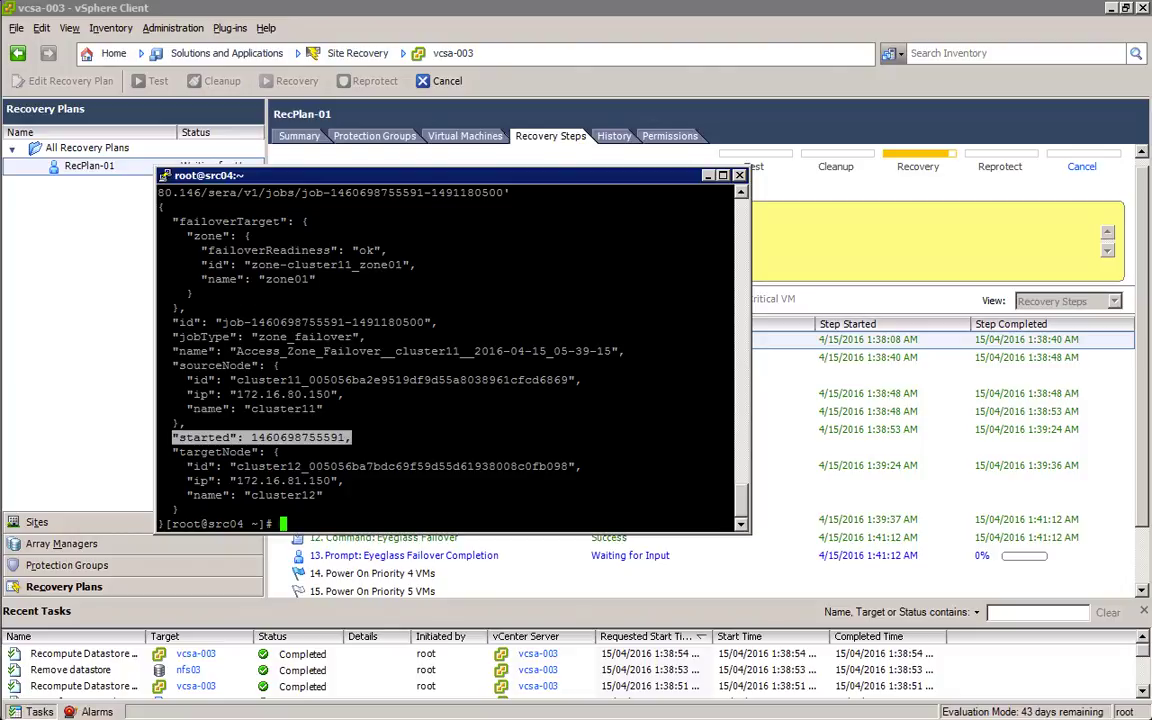
click(352, 438)
key(shift+Insert)
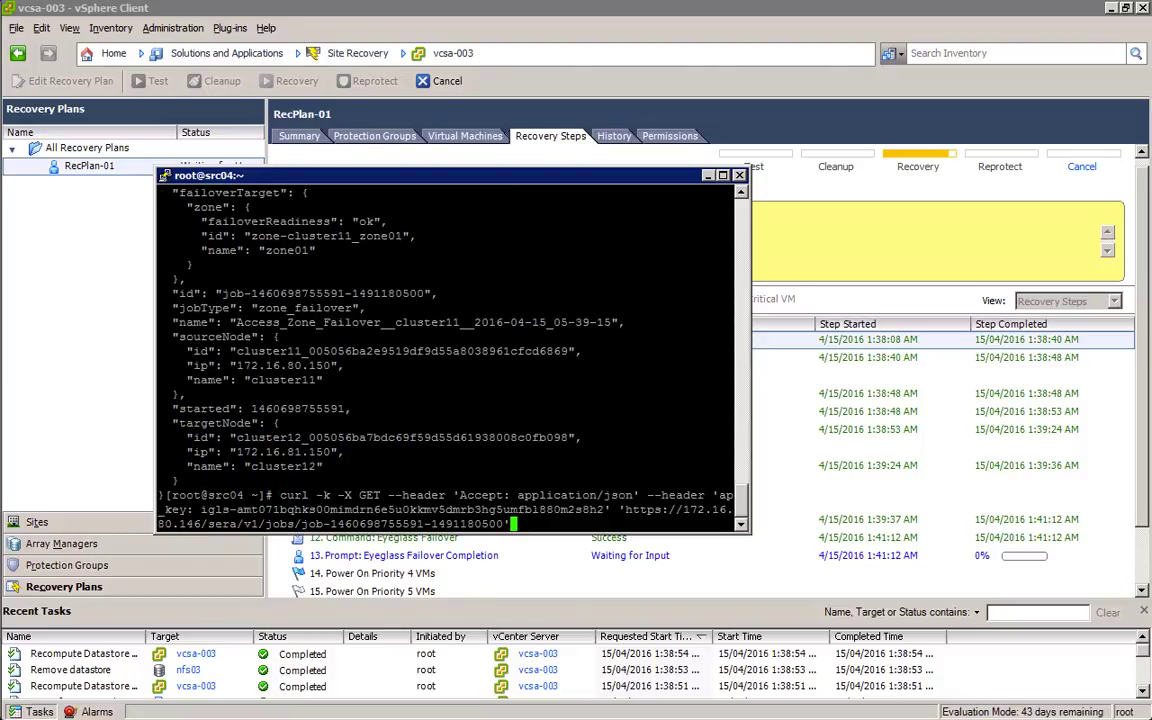
key(Return)
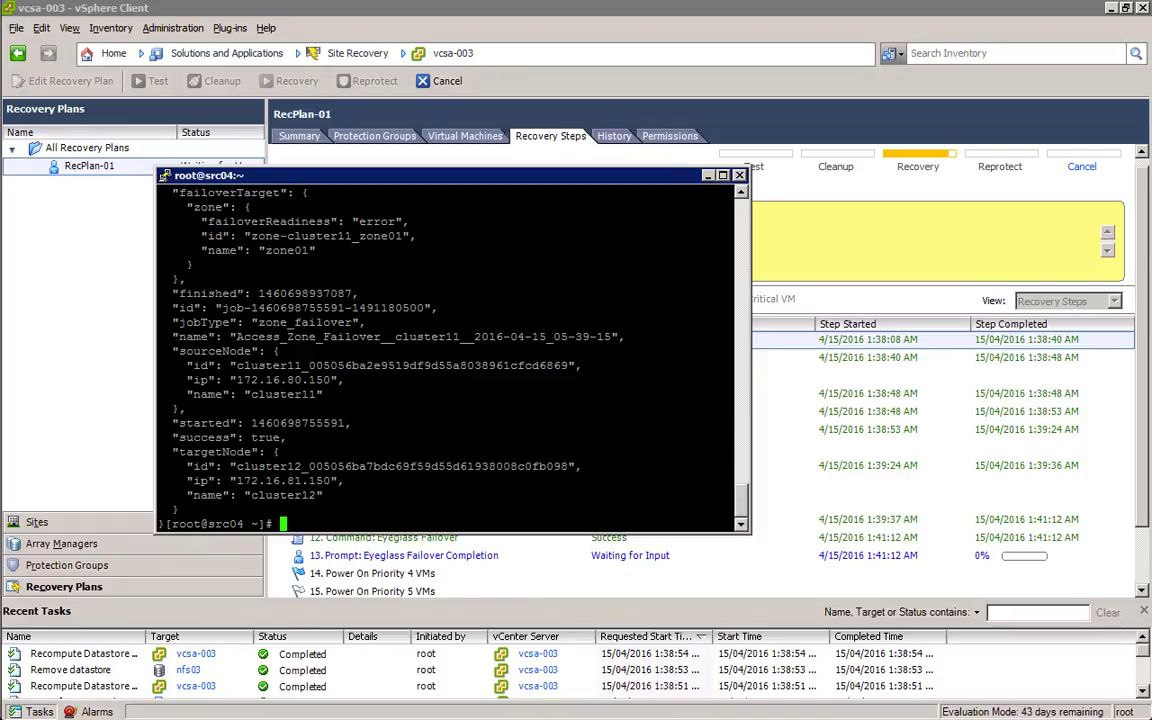
drag(172, 293, 383, 293)
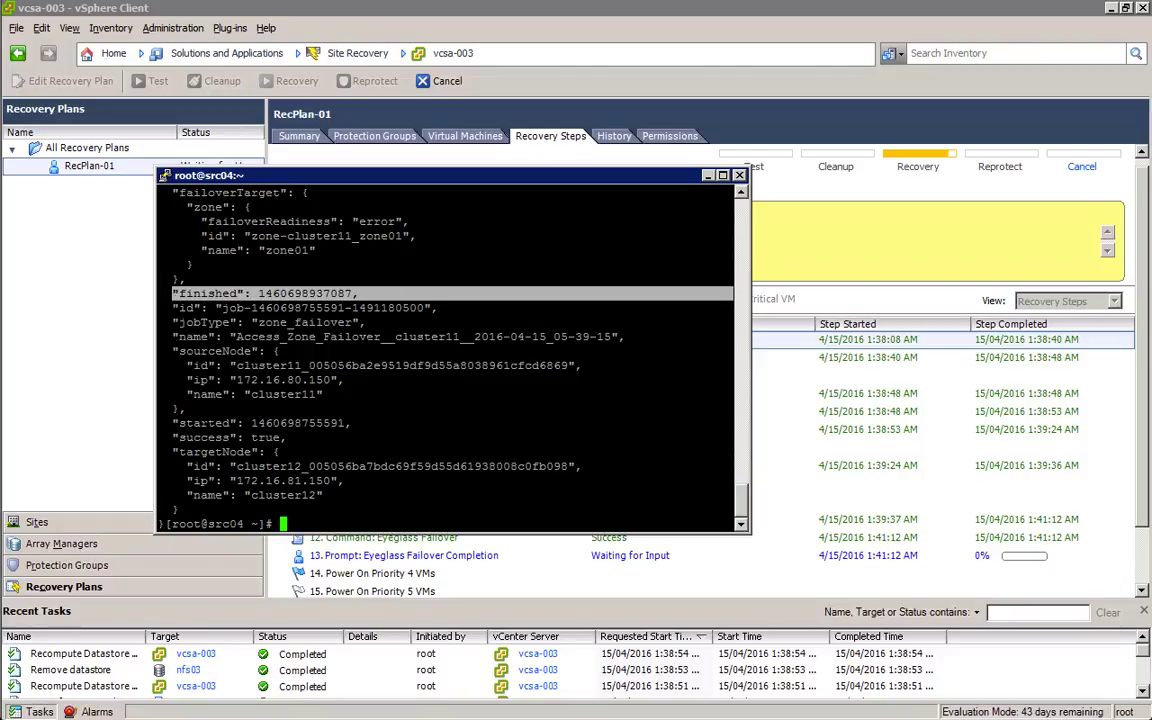
drag(166, 437, 296, 437)
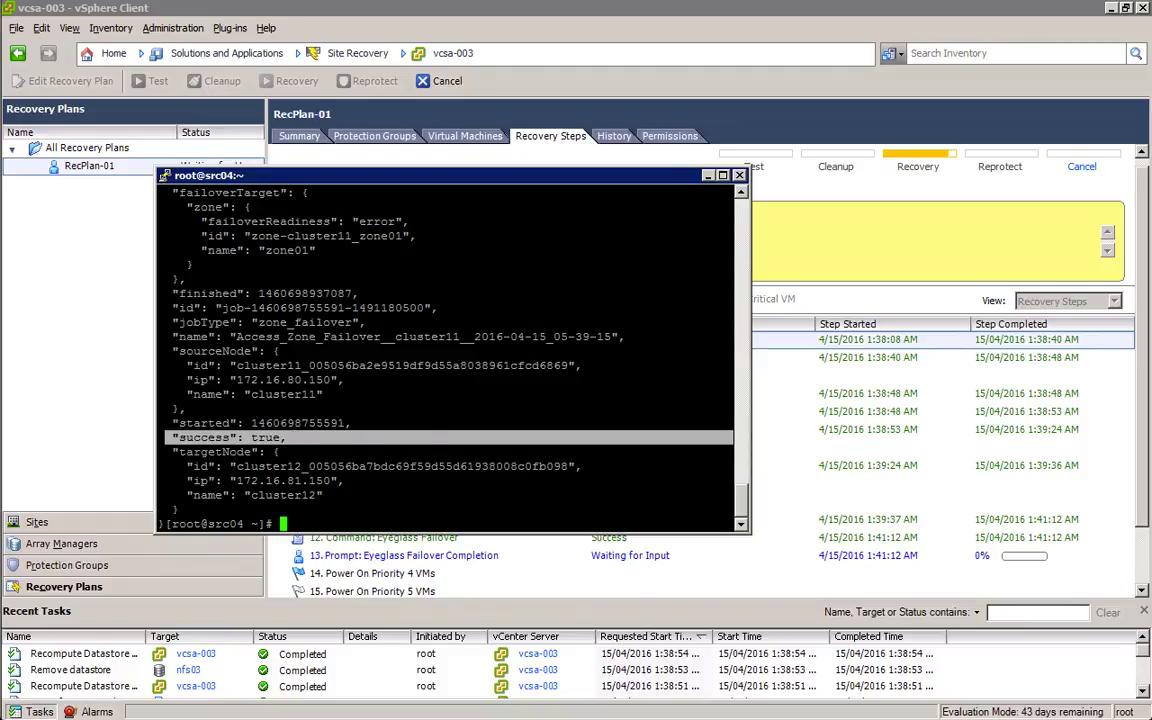
click(807, 257)
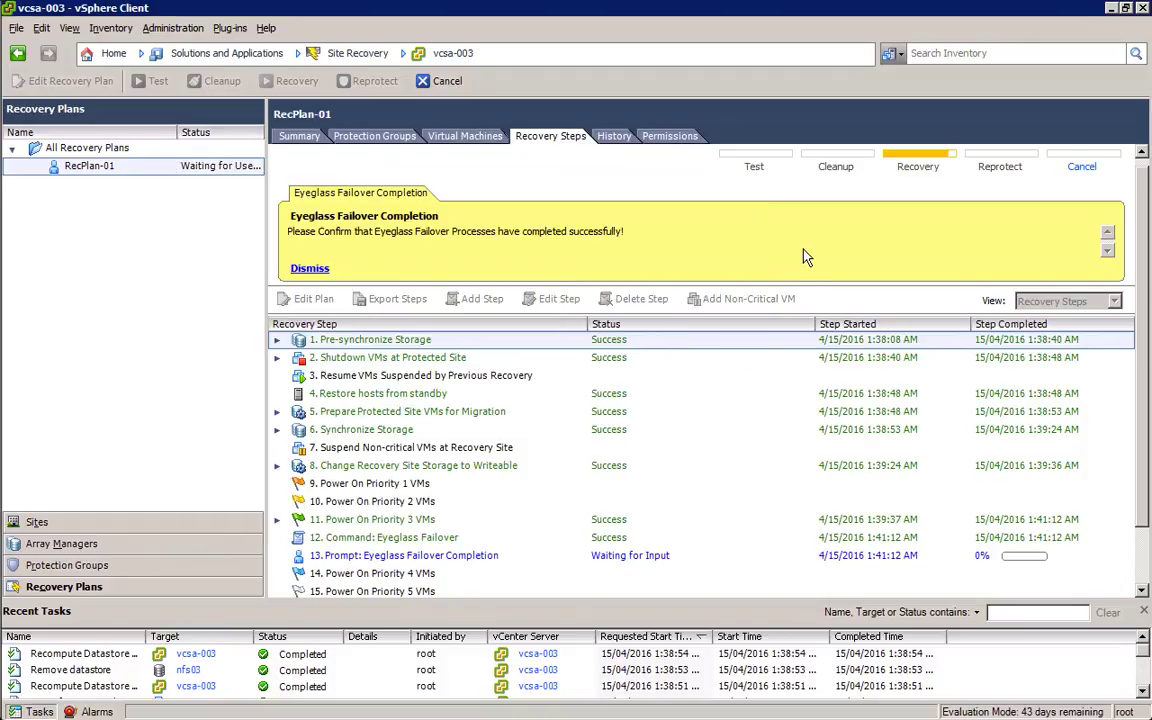
Step: Confirm the Eyeglass Failover Completion prompt so step 13 succeeds
click(310, 270)
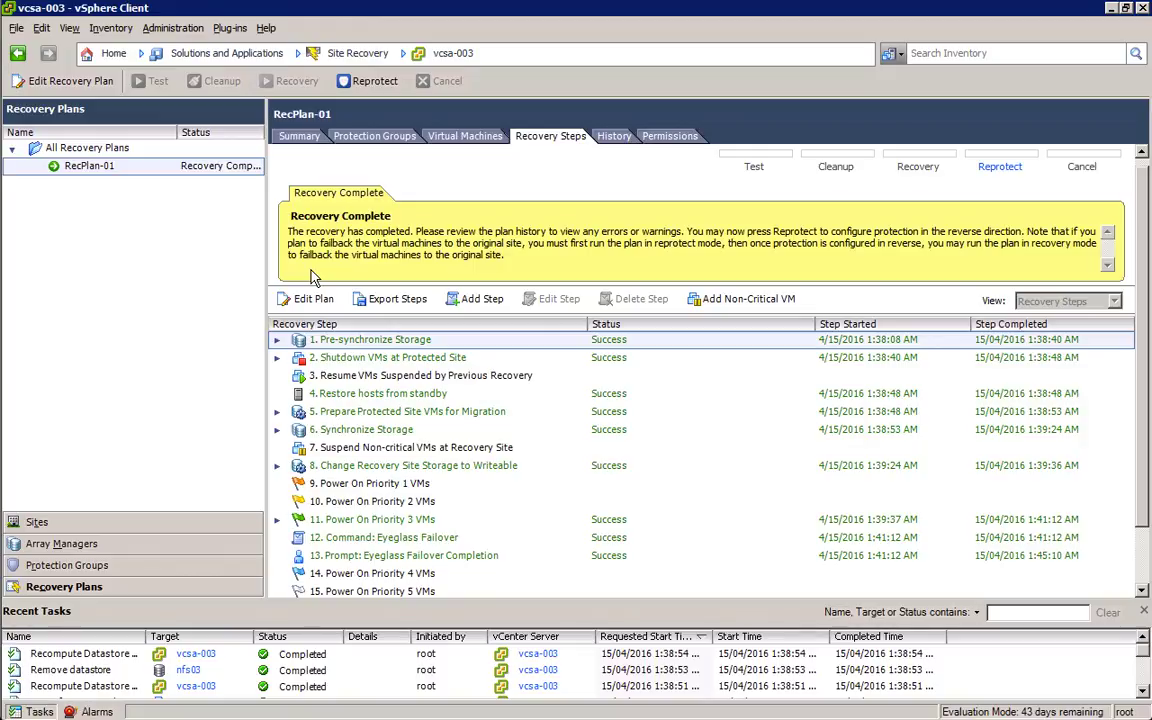
key(alt+Tab)
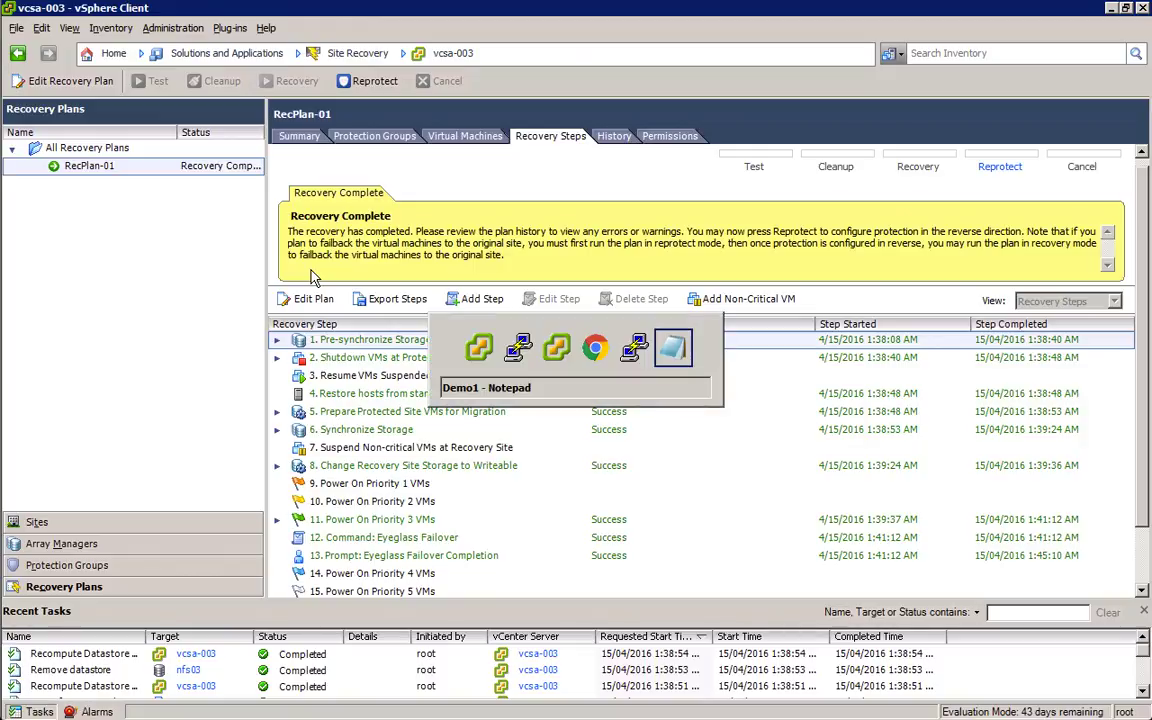
Step: Open a console to vmtest-211 in the vcsa-004 client and log in as root
key(alt+shift+Tab)
key(alt+shift+Tab)
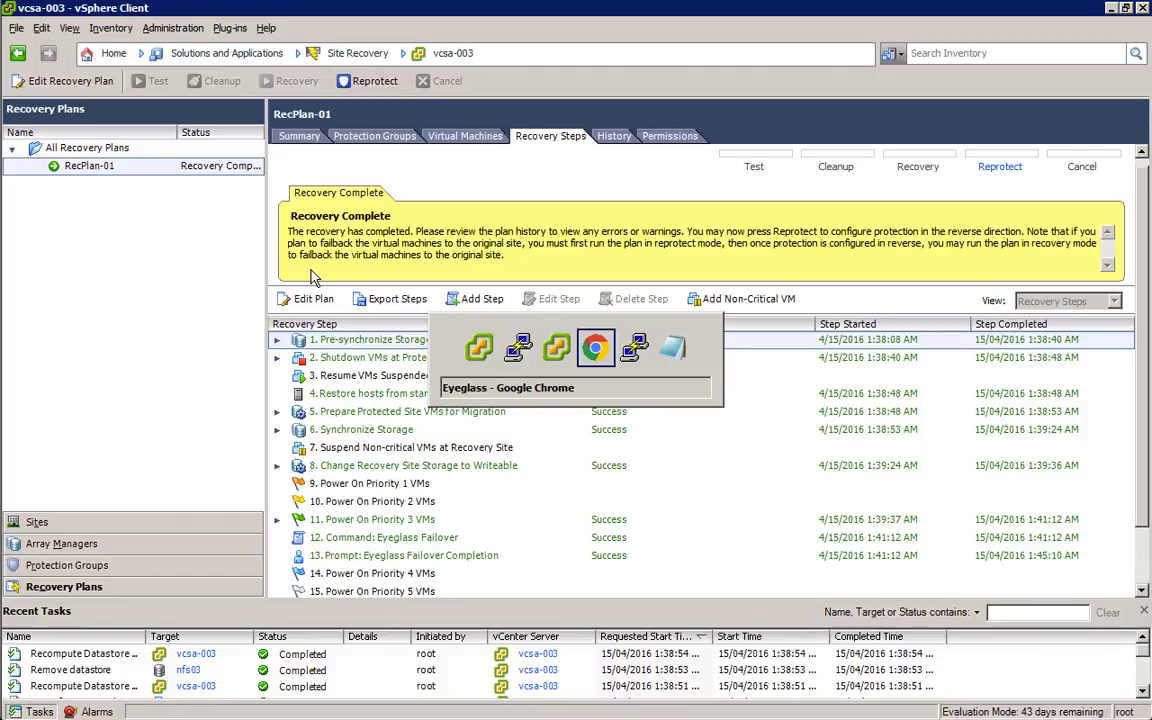
key(alt+shift+Tab)
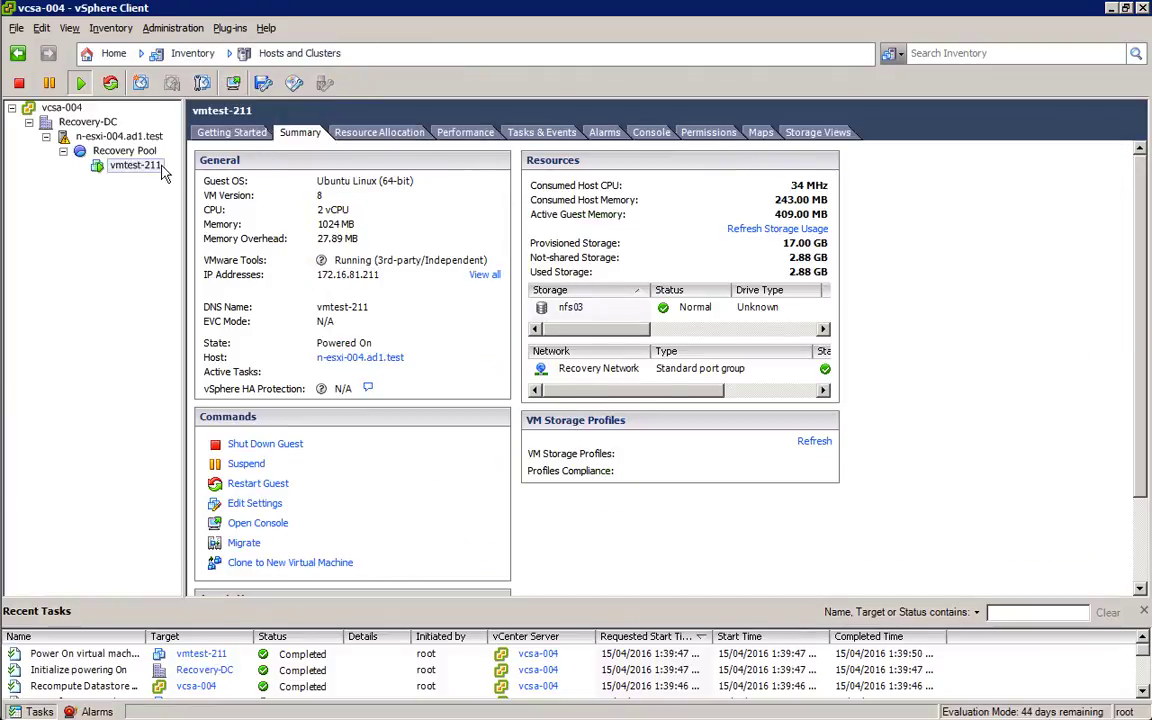
click(233, 84)
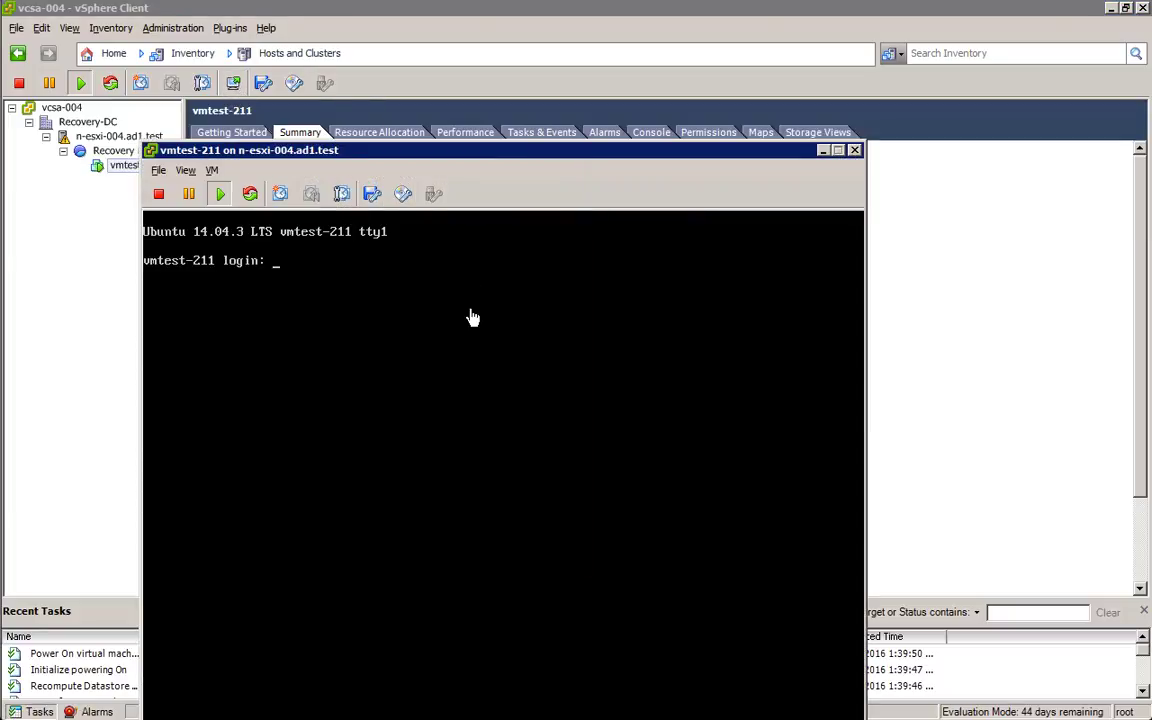
click(471, 317)
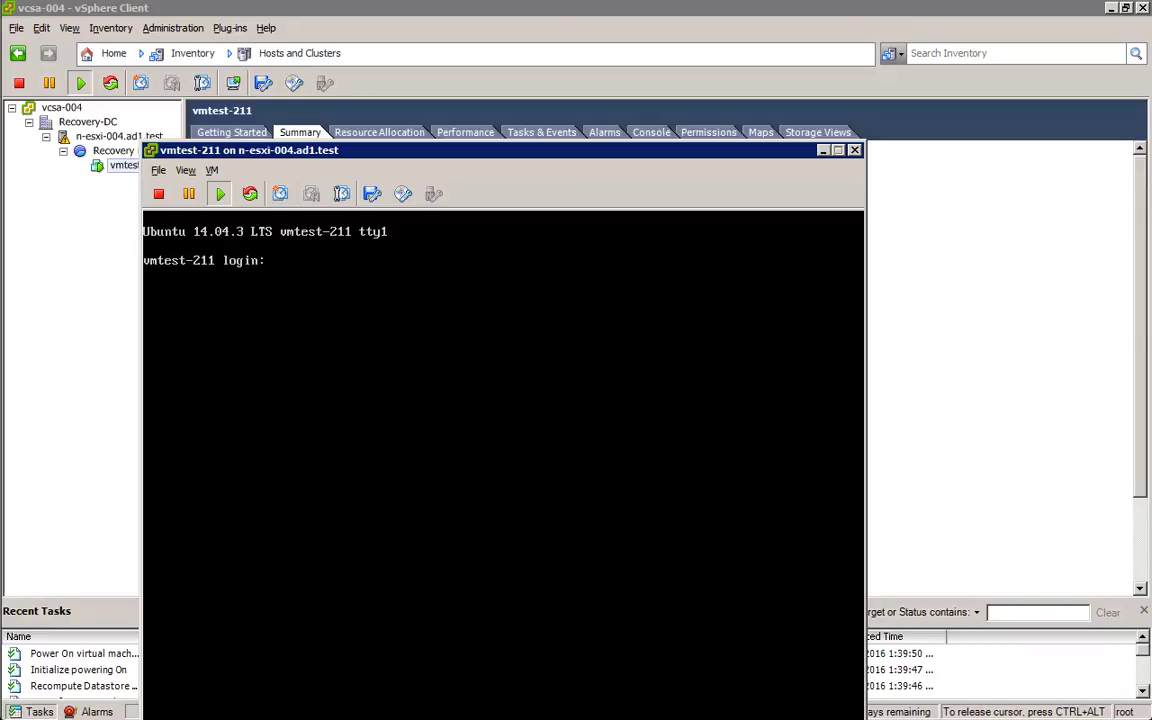
text(root)
key(Return)
key(Return)
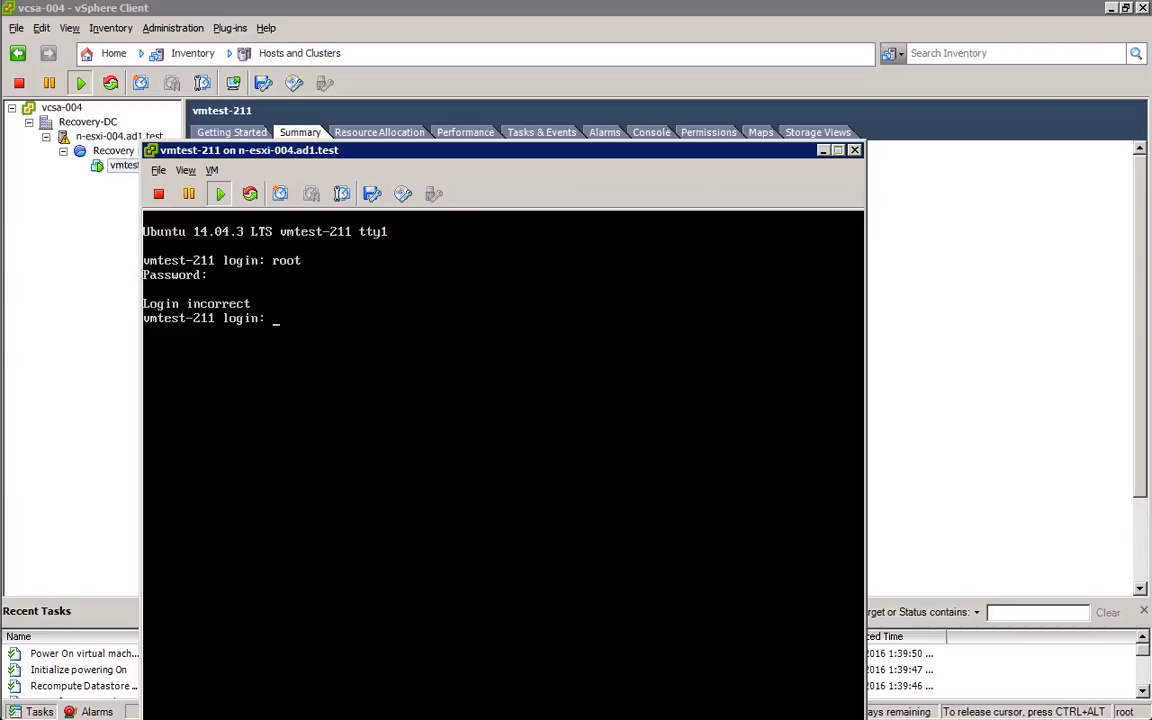
text(root)
key(Return)
key(Return)
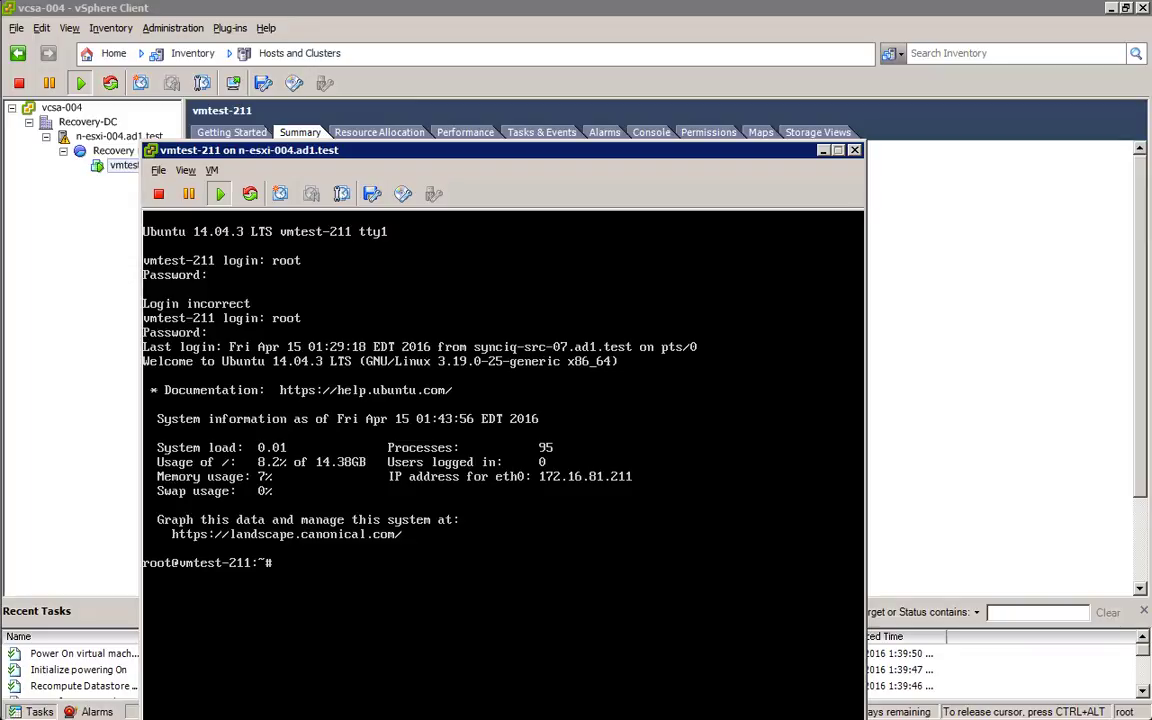
Step: Run mount and nfsstat -m on vmtest-211, showing /mnt/nfs/z01-nfs01 from 172.16.81.143
text(m)
text(ount)
key(Return)
key(Up)
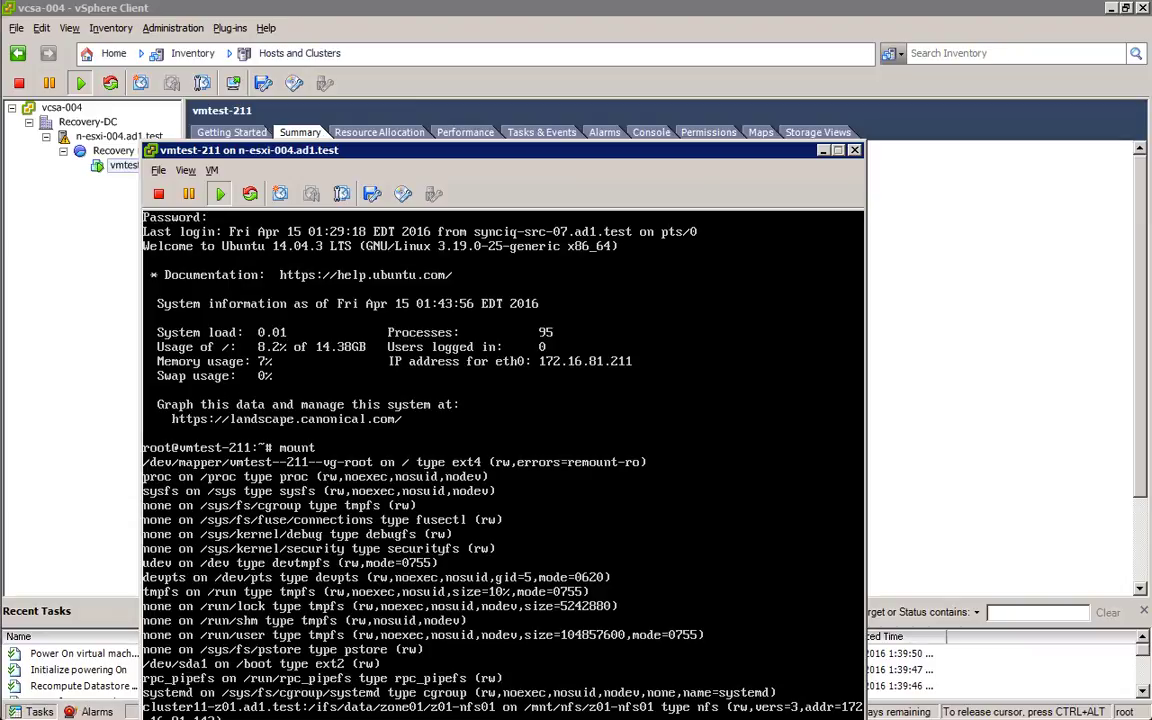
key(ctrl+alt)
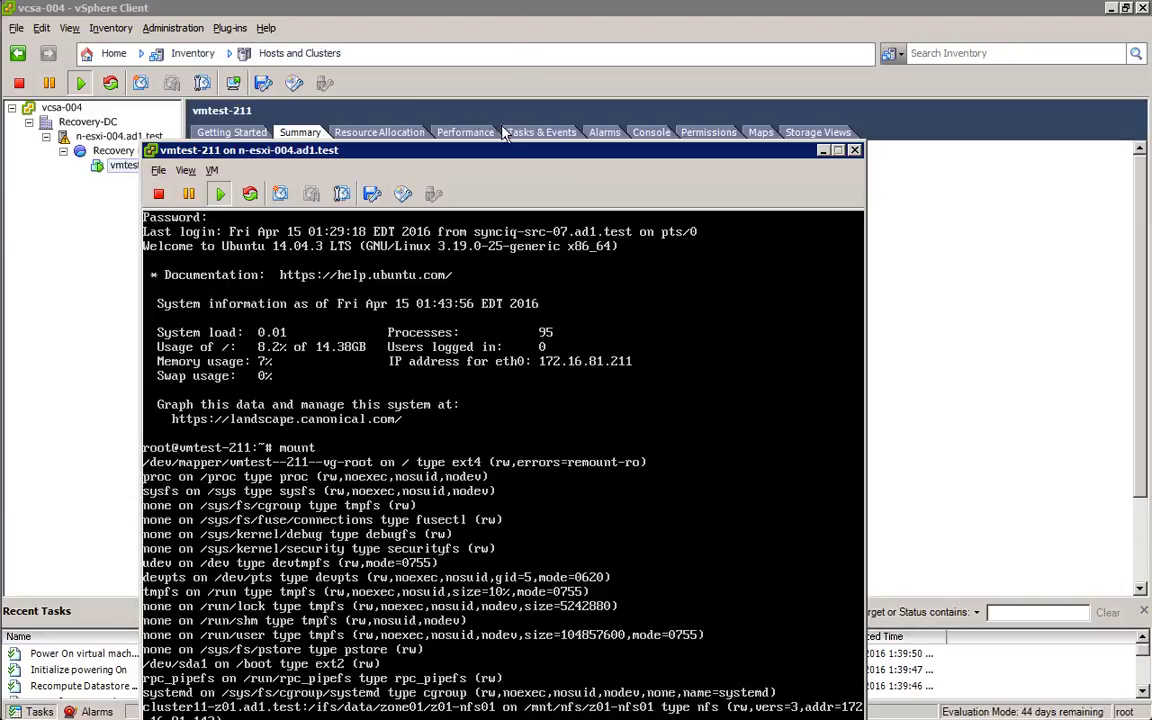
drag(500, 155, 532, 81)
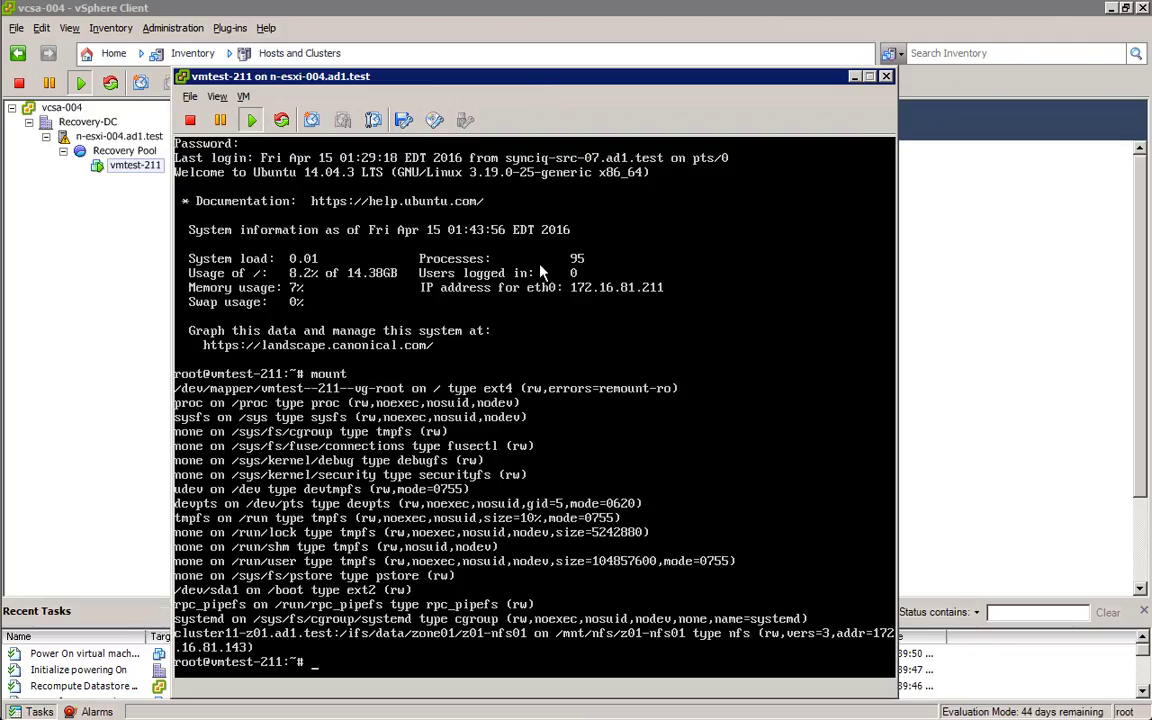
click(560, 487)
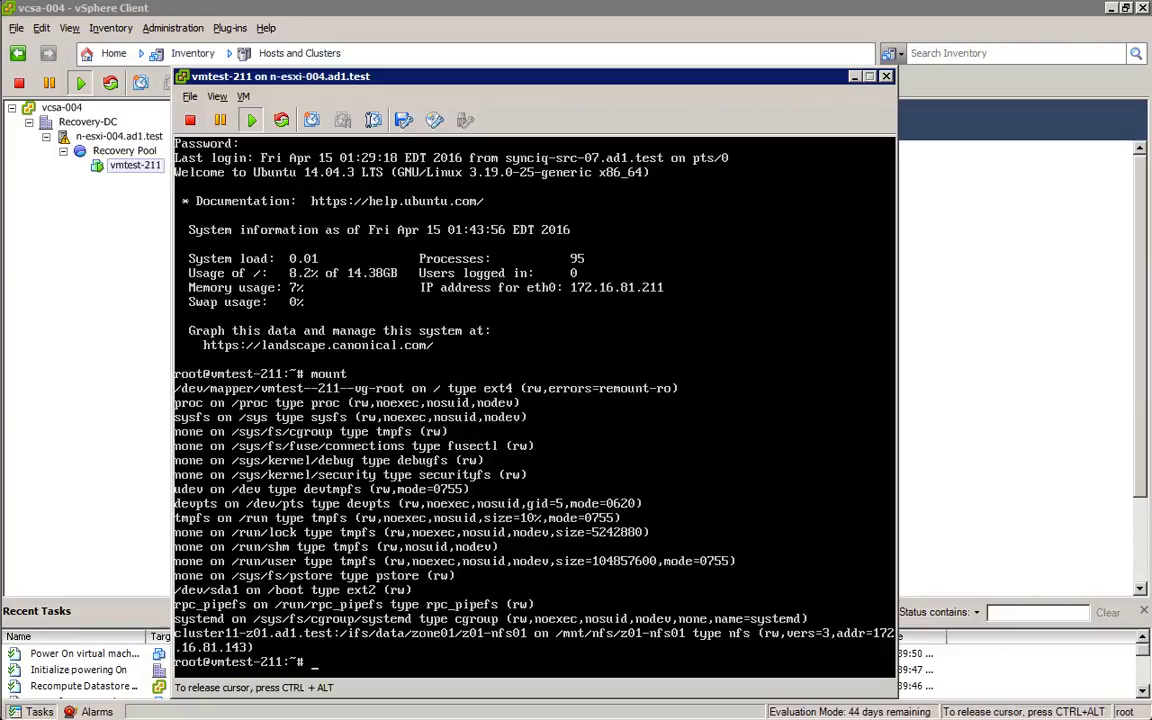
text(nfsstat -m)
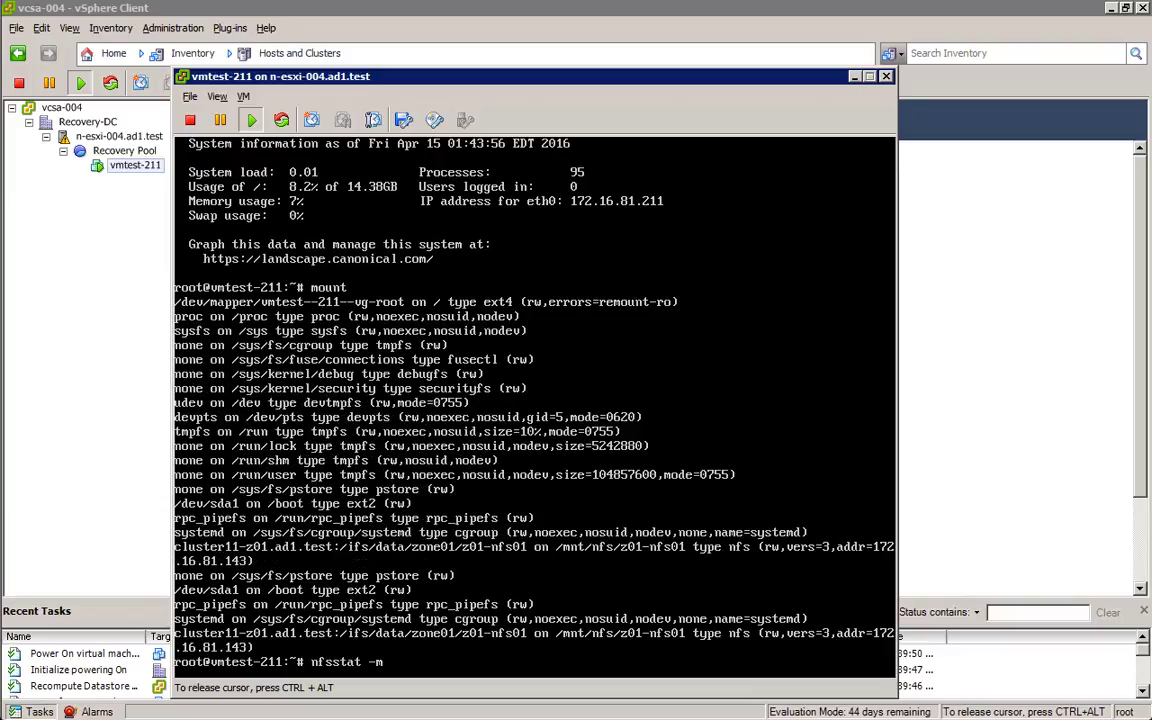
key(Return)
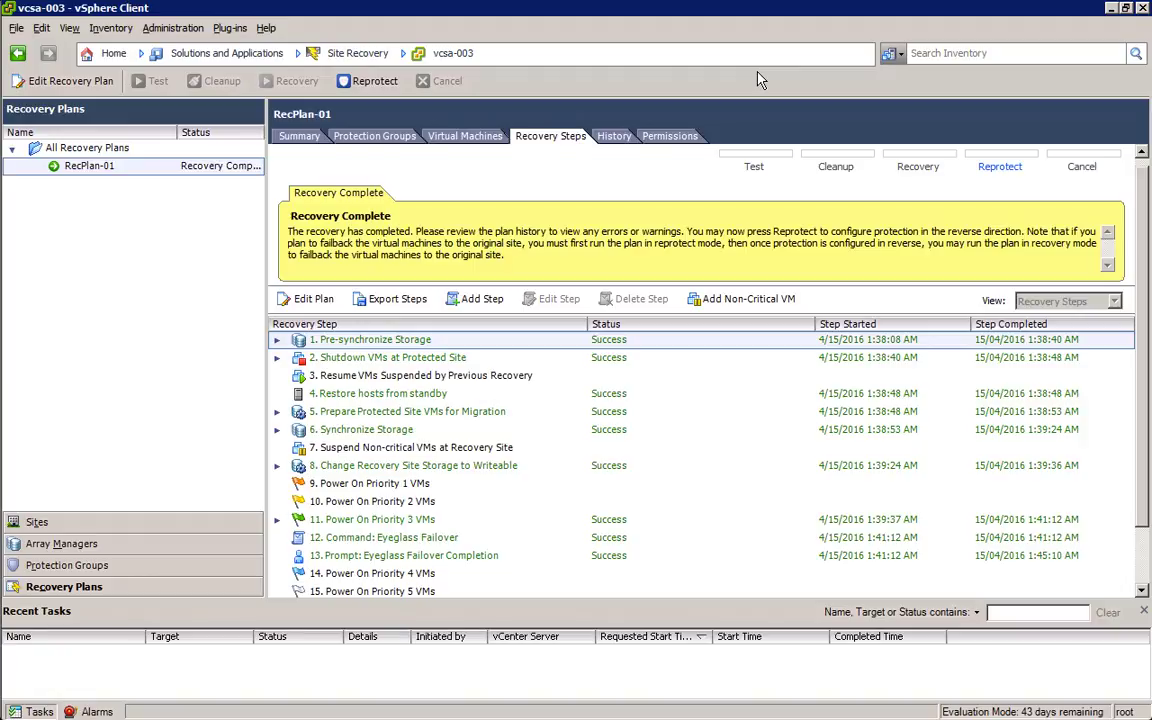
Step: Begin reprotecting RecPlan-01, acknowledging it cannot be undone, and advance to the review page
click(999, 170)
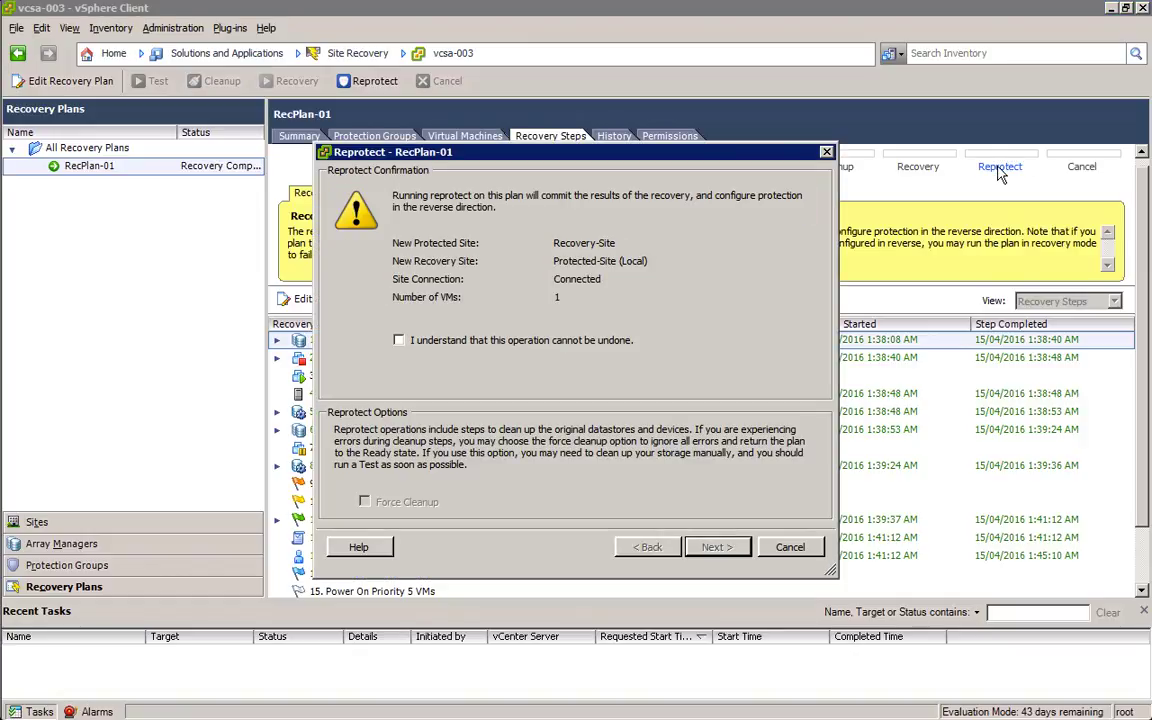
click(399, 341)
click(732, 549)
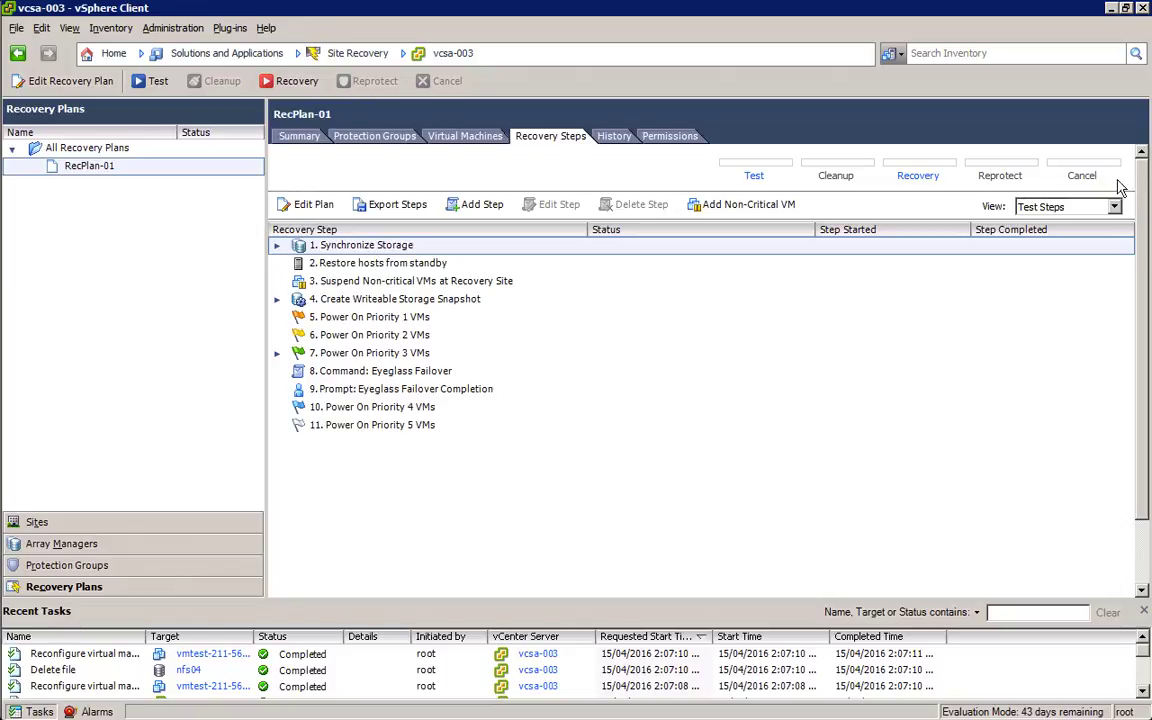
Step: Show RecPlan-01's Recovery Steps and set up a Planned Migration recovery, accepting the warning
click(1116, 207)
click(1055, 248)
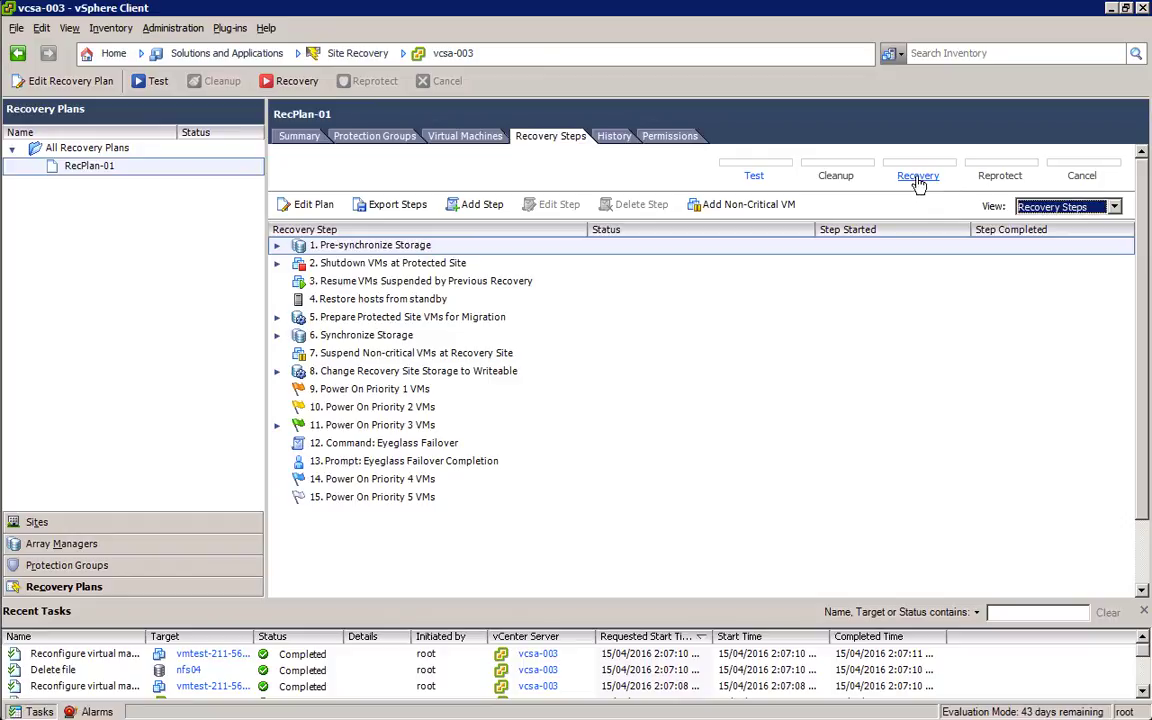
click(917, 180)
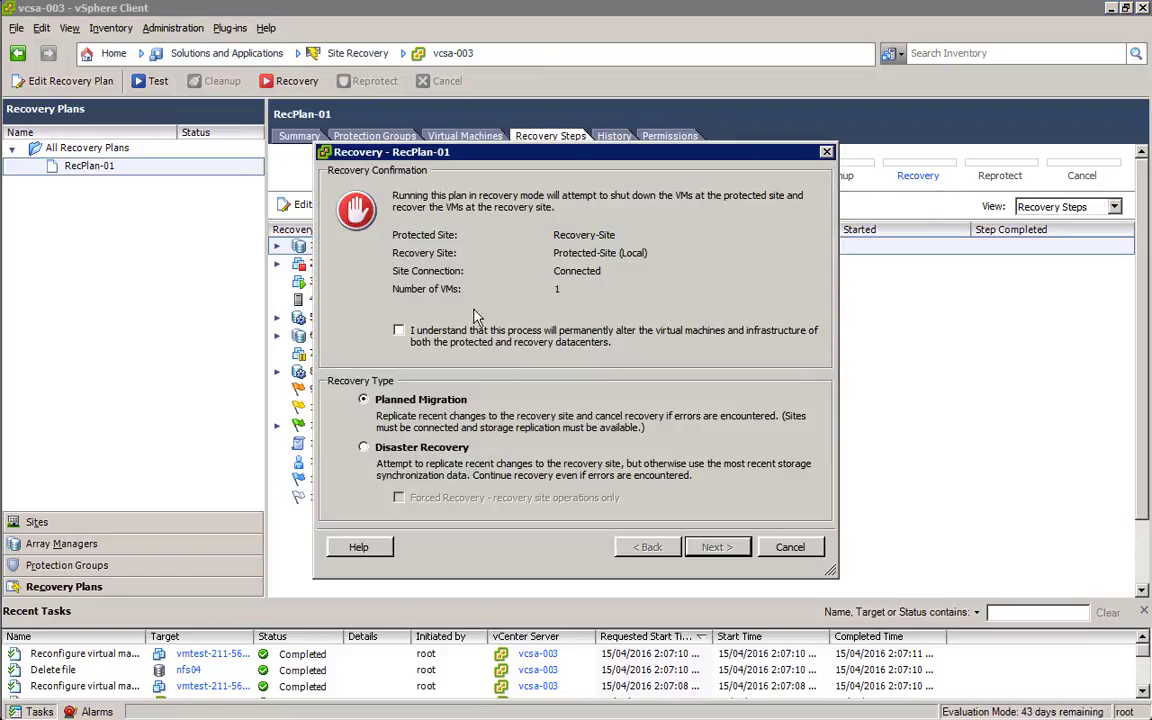
click(399, 332)
click(720, 548)
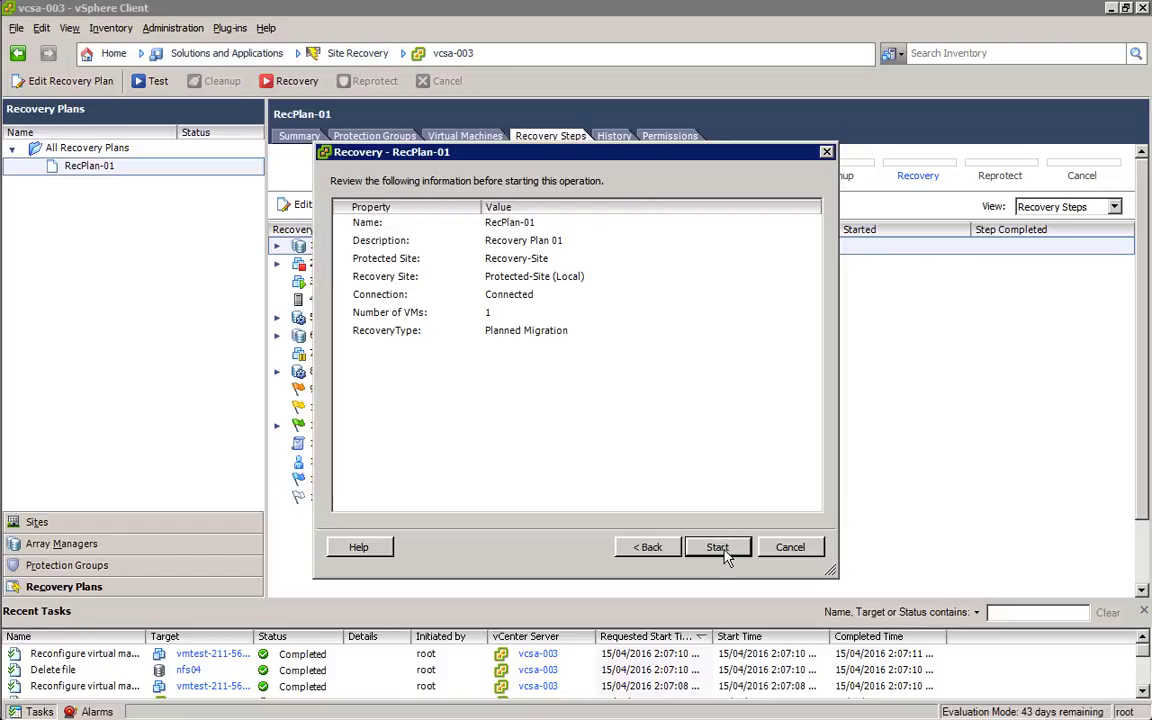
Step: Start the Planned Migration and let it run to the Eyeglass Failover Completion prompt
click(720, 549)
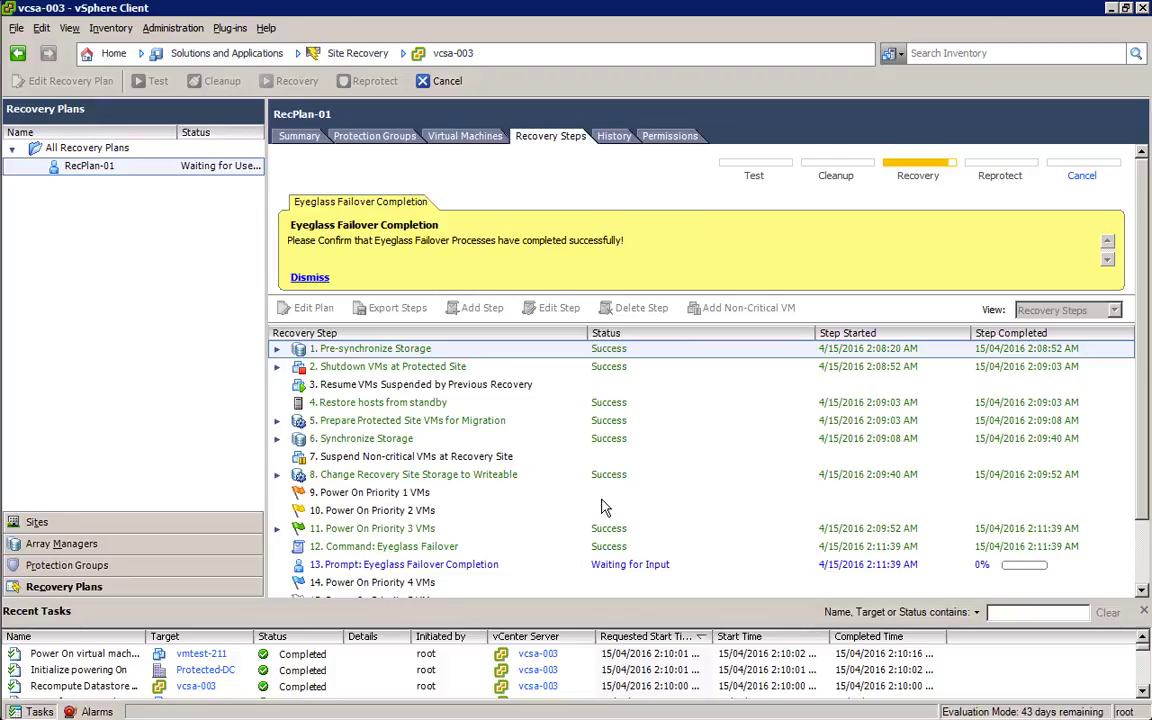
key(alt+Tab)
Step: In the root@src04 PuTTY session, rerun the curl query listing running Eyeglass jobs
key(alt+shift+Tab)
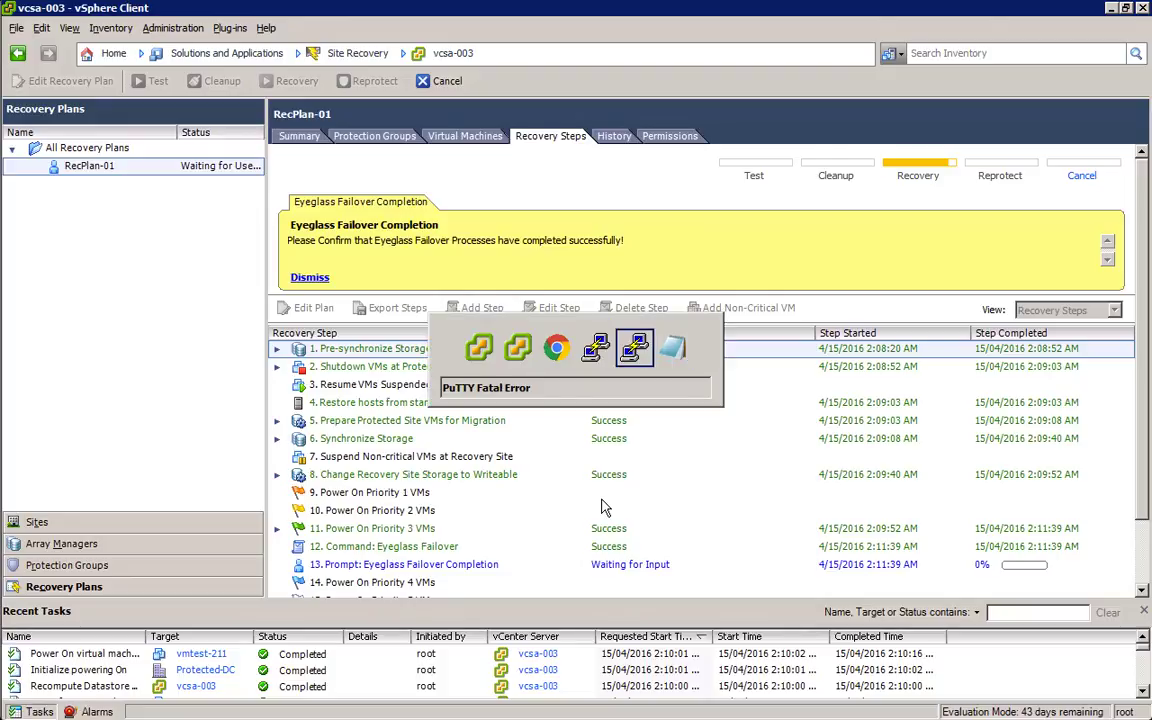
key(alt+shift+Tab)
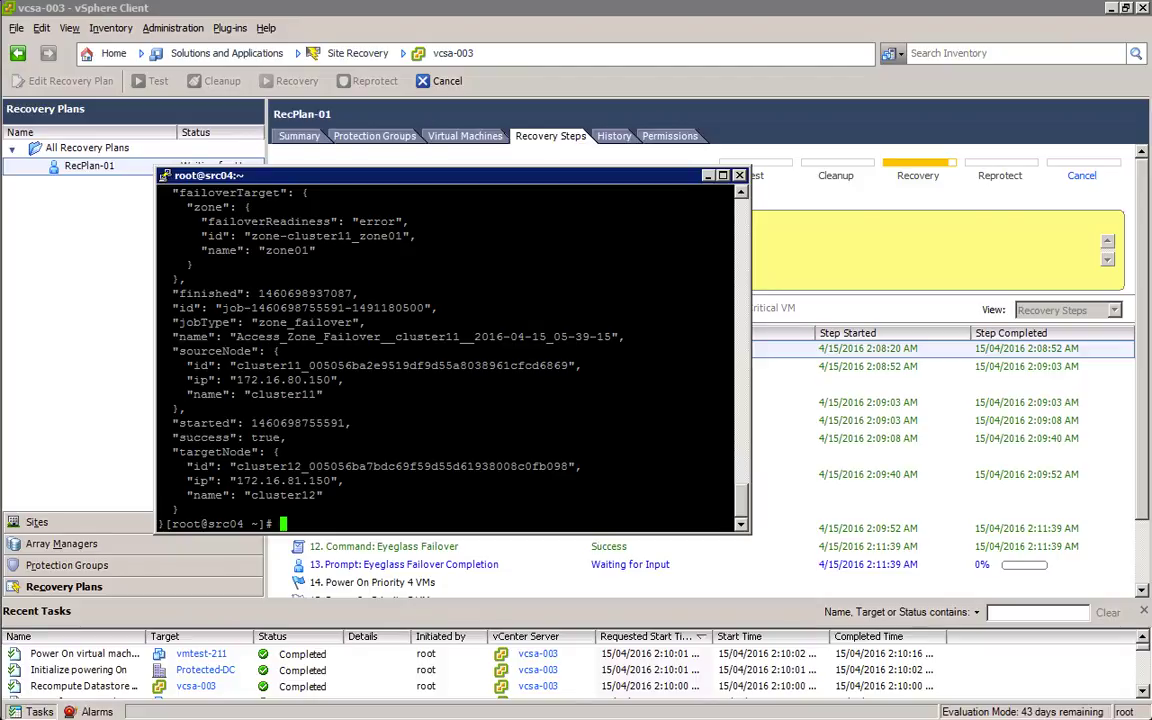
key(shift+Insert)
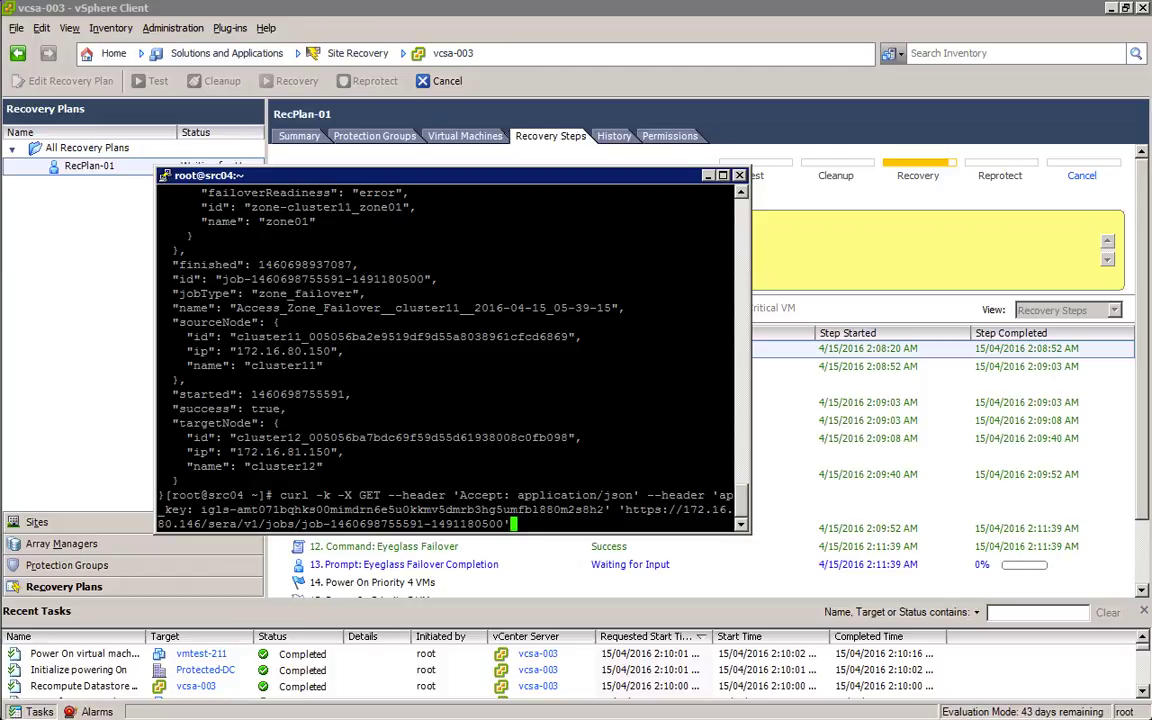
key(Up)
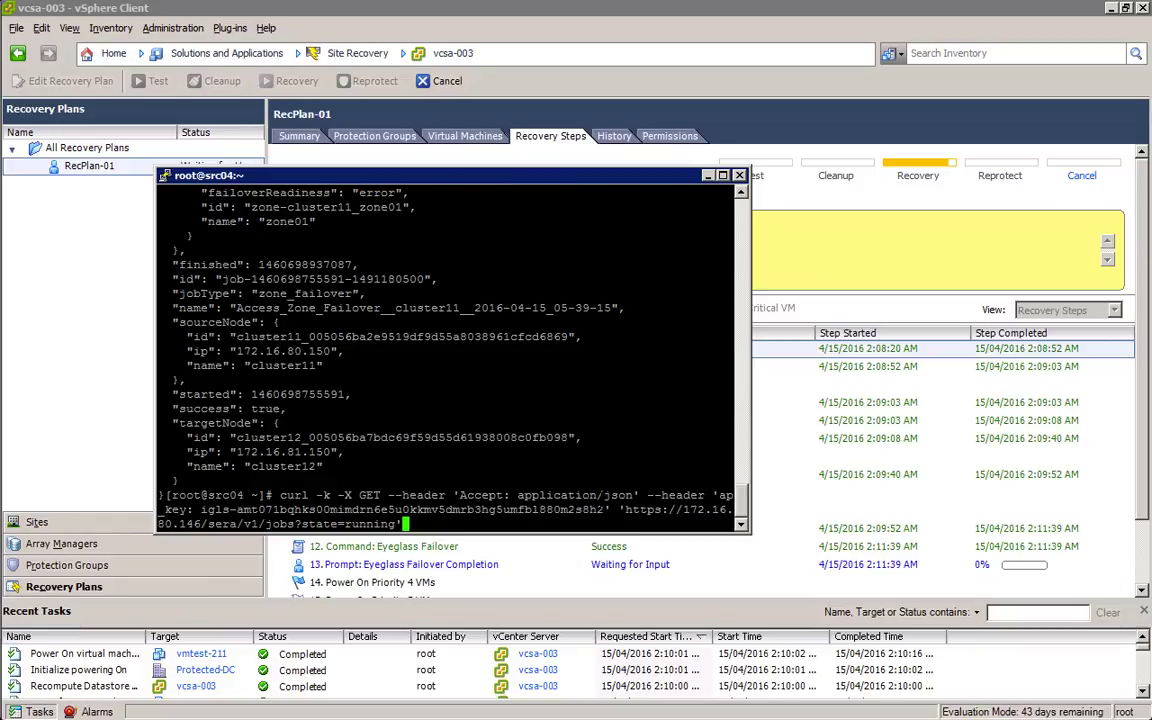
key(Return)
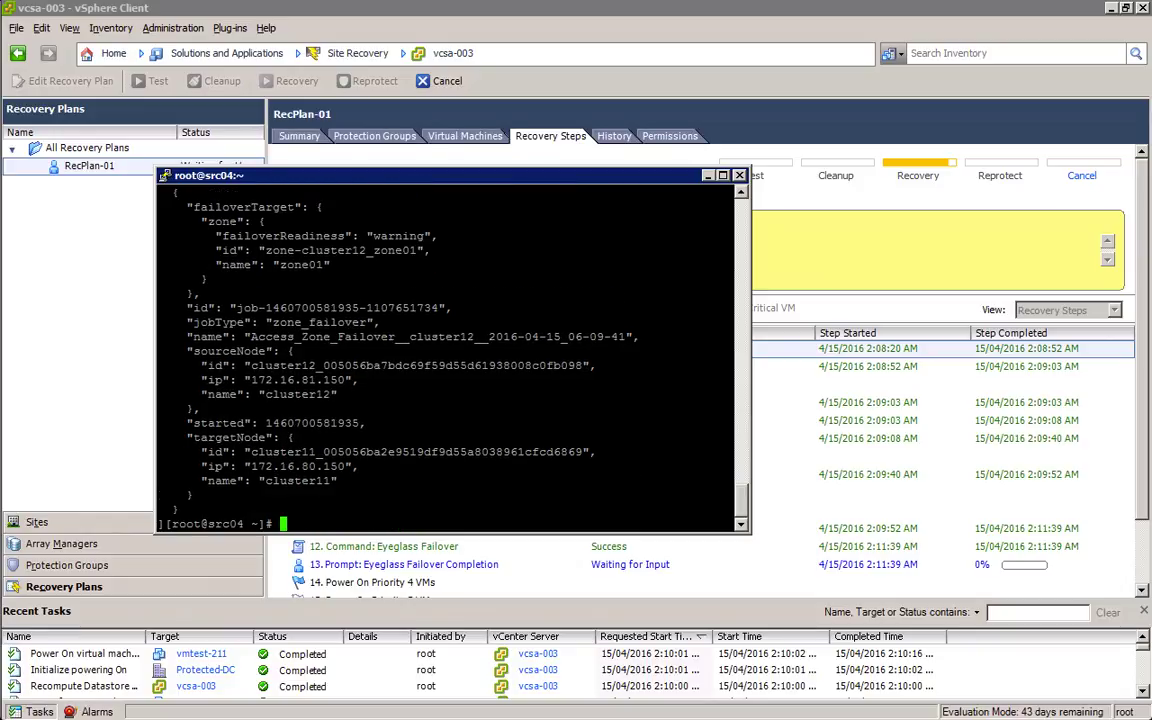
Step: Query the status of the new zone_failover job using its copied job id
key(Up)
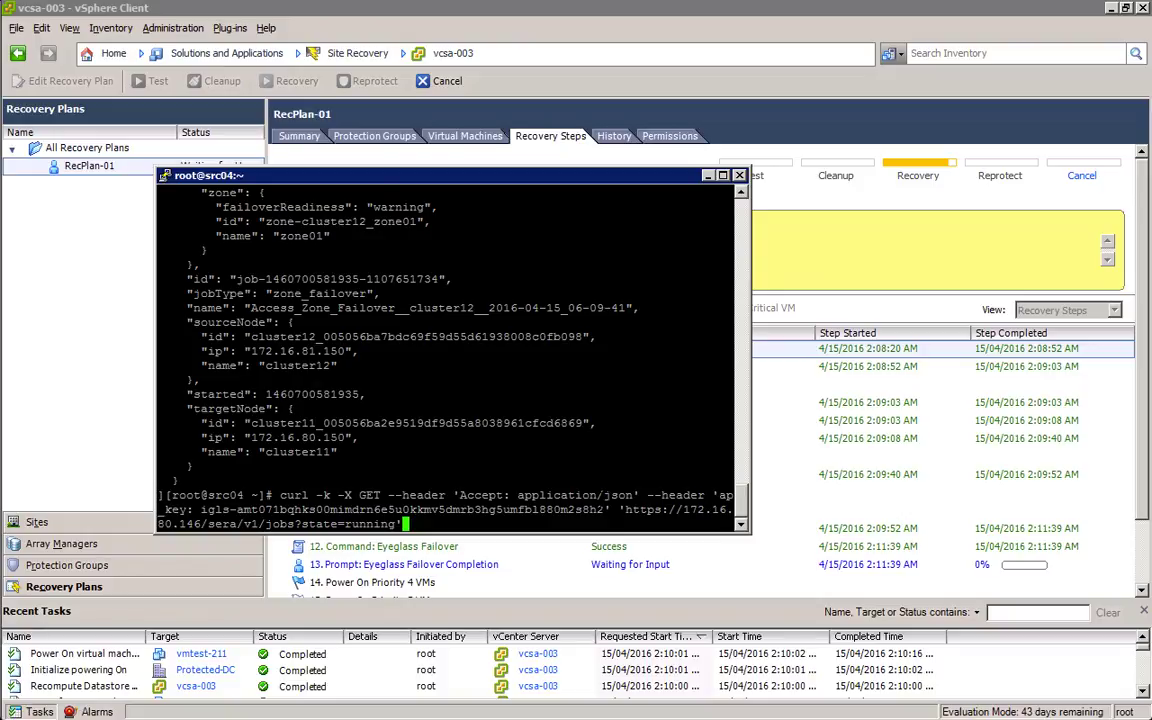
key(Up)
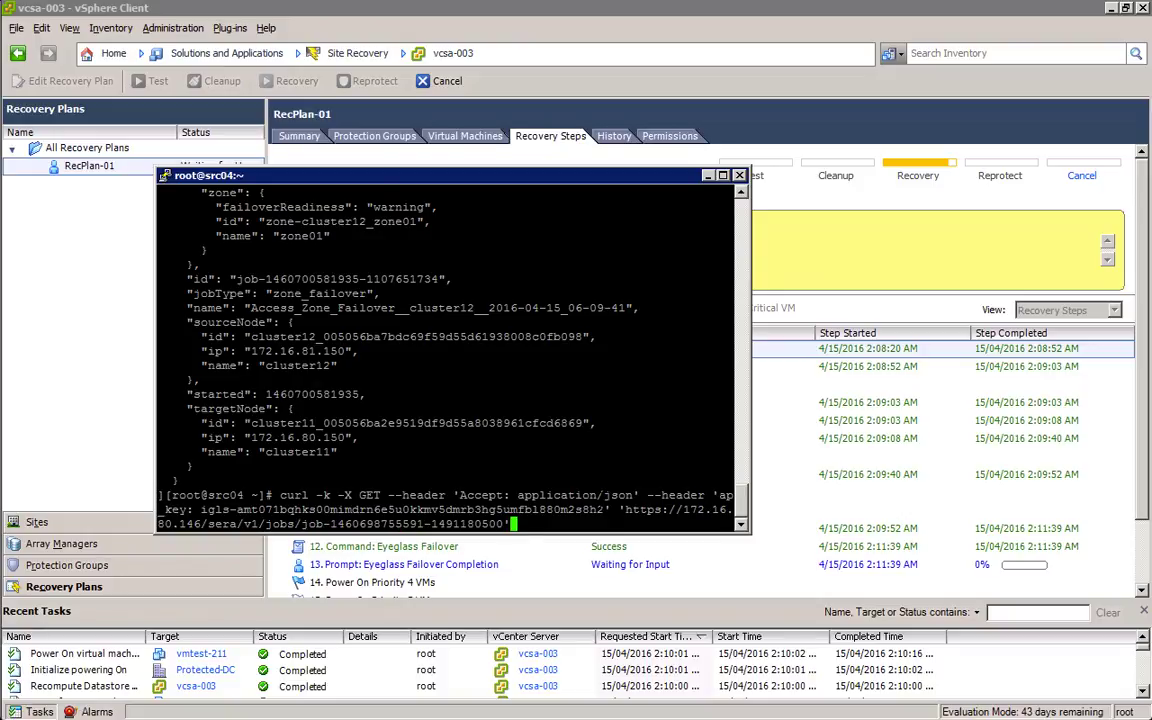
key(BackSpace)
key(BackSpace)
key(BackSpace)
key(BackSpace)
key(BackSpace)
key(BackSpace)
key(BackSpace)
key(BackSpace)
key(BackSpace)
key(BackSpace)
key(BackSpace)
key(BackSpace)
key(BackSpace)
key(BackSpace)
key(BackSpace)
key(BackSpace)
key(BackSpace)
key(BackSpace)
key(BackSpace)
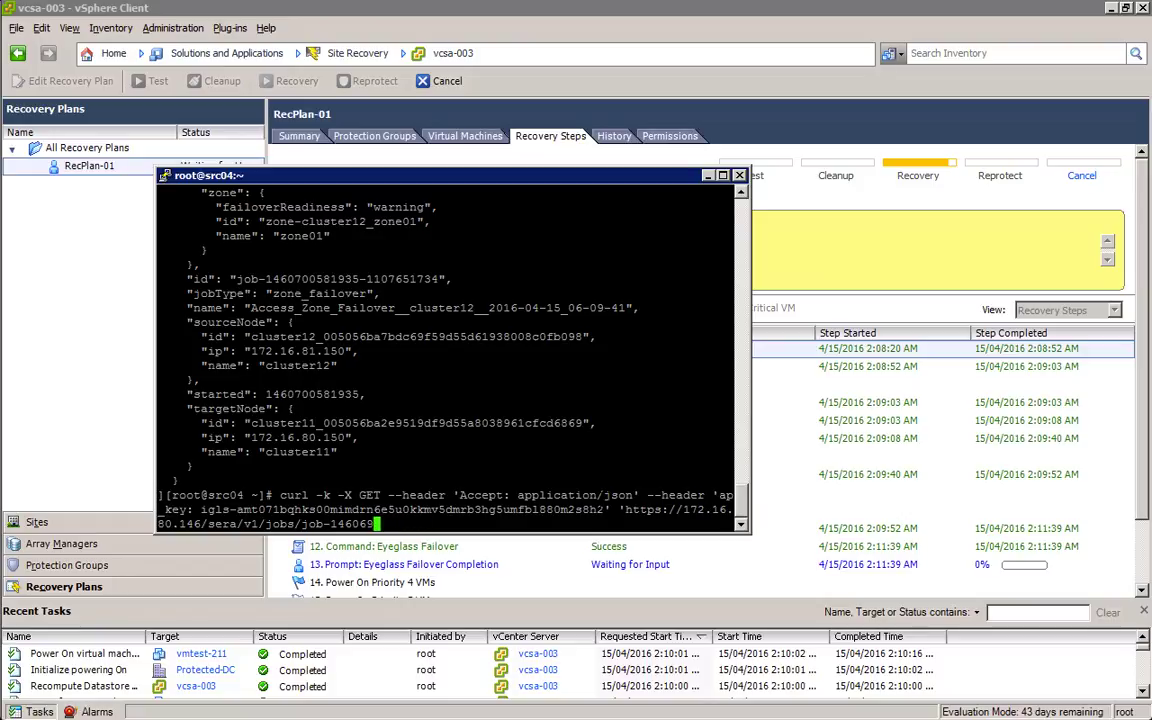
key(BackSpace)
key(BackSpace)
key(BackSpace)
key(BackSpace)
key(BackSpace)
key(BackSpace)
key(BackSpace)
key(BackSpace)
key(BackSpace)
key(BackSpace)
drag(236, 280, 438, 280)
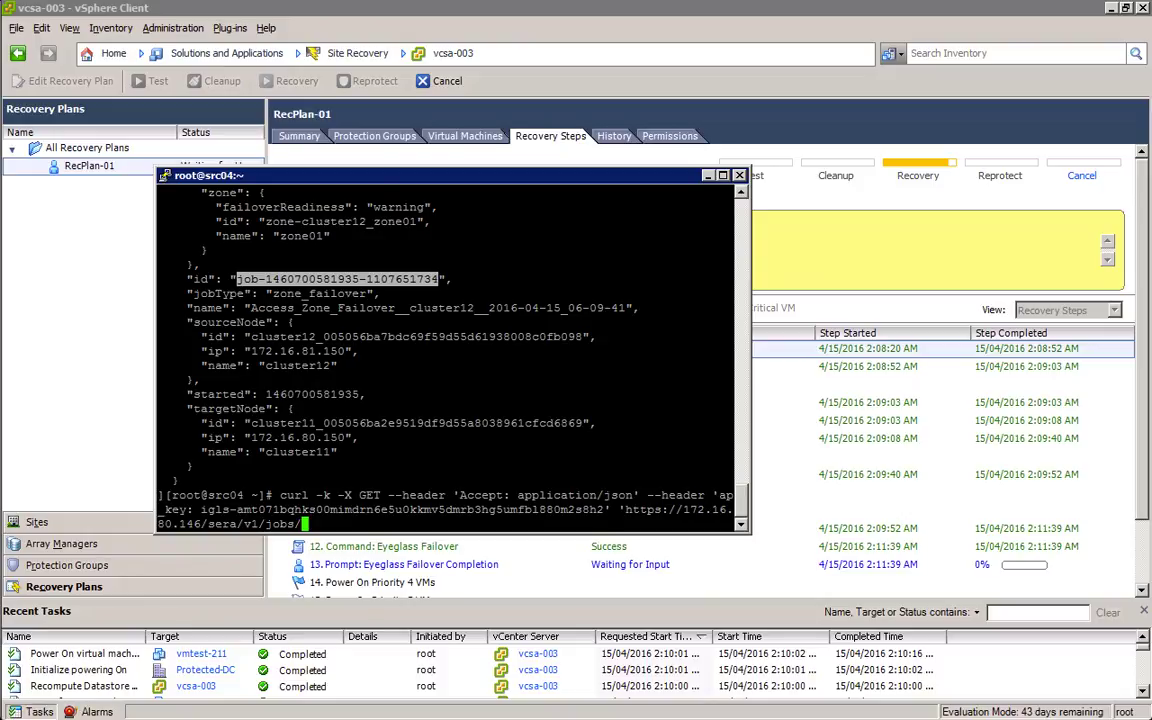
key(shift+Insert)
text(')
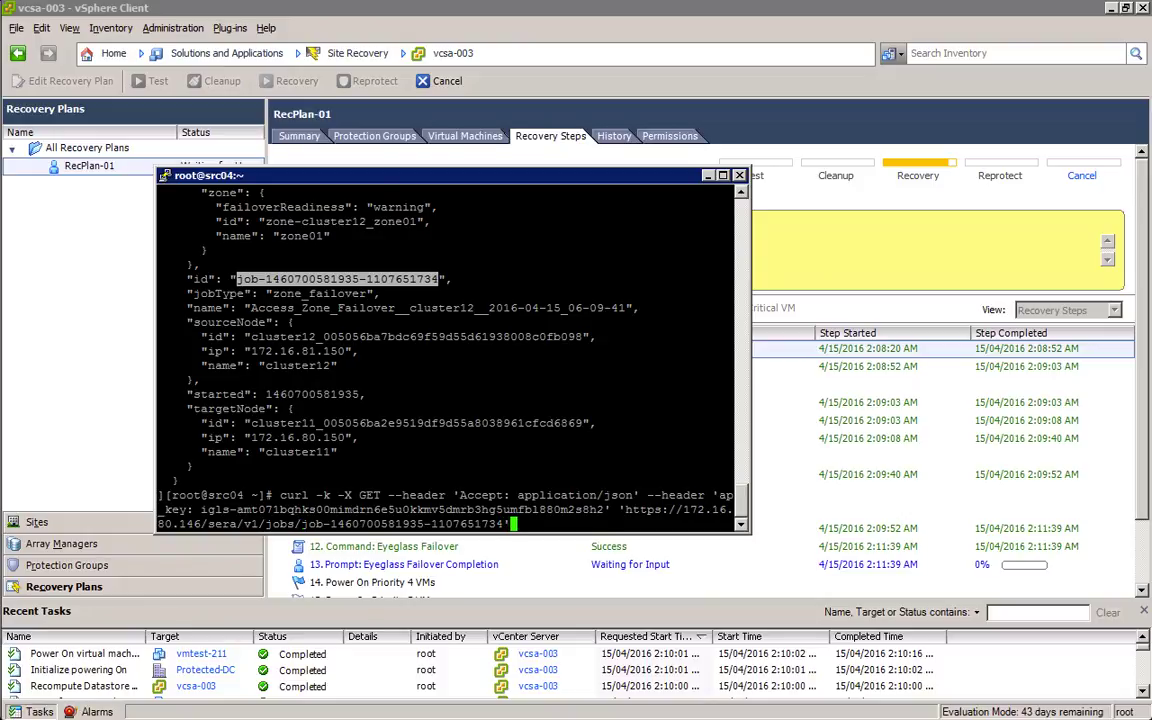
key(Return)
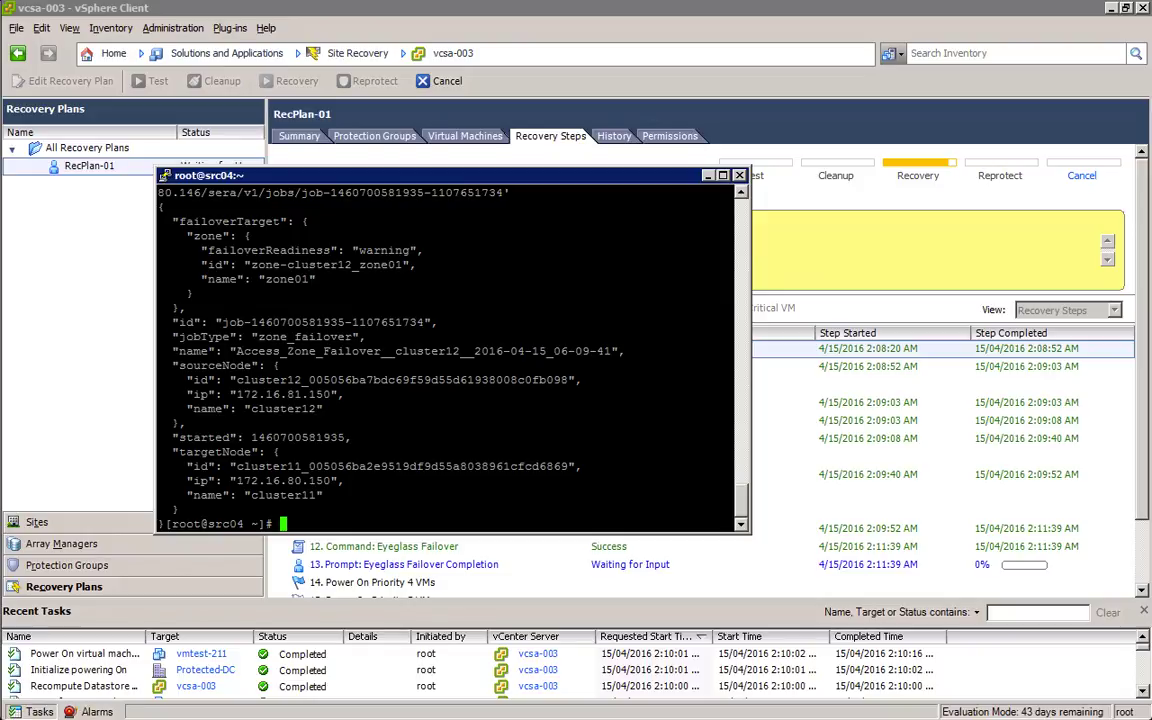
Step: Rerun the job query and highlight its finished timestamp and "success": true result
drag(176, 437, 352, 437)
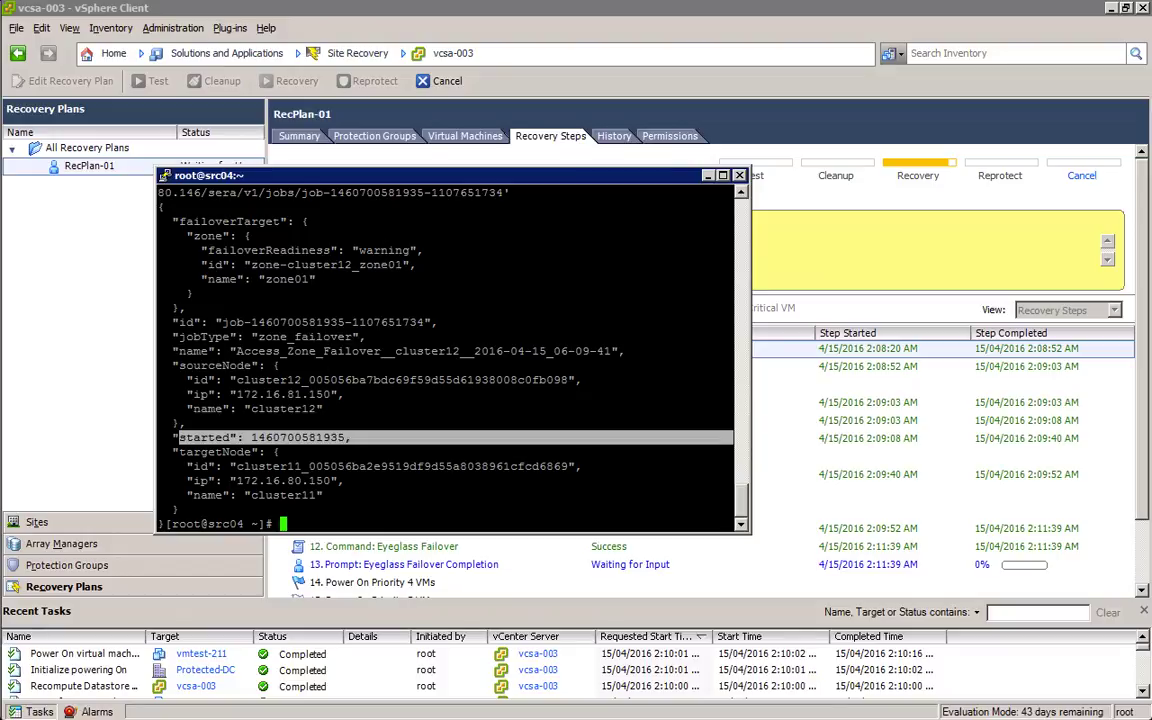
key(Up)
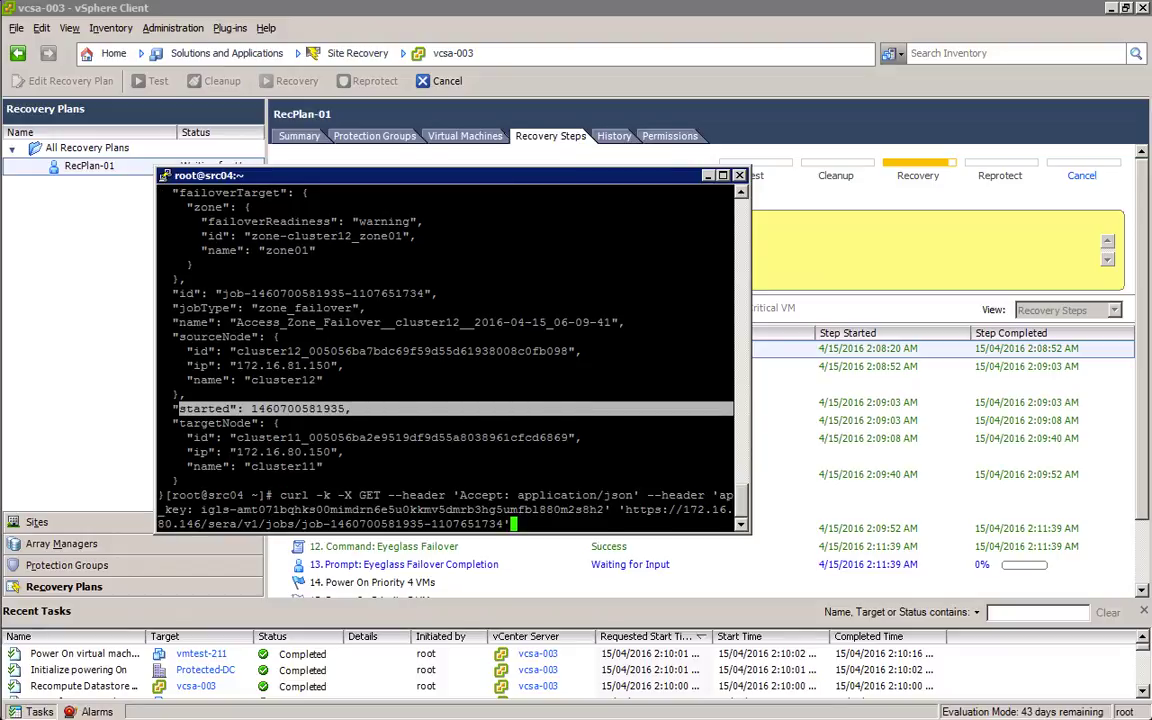
key(Return)
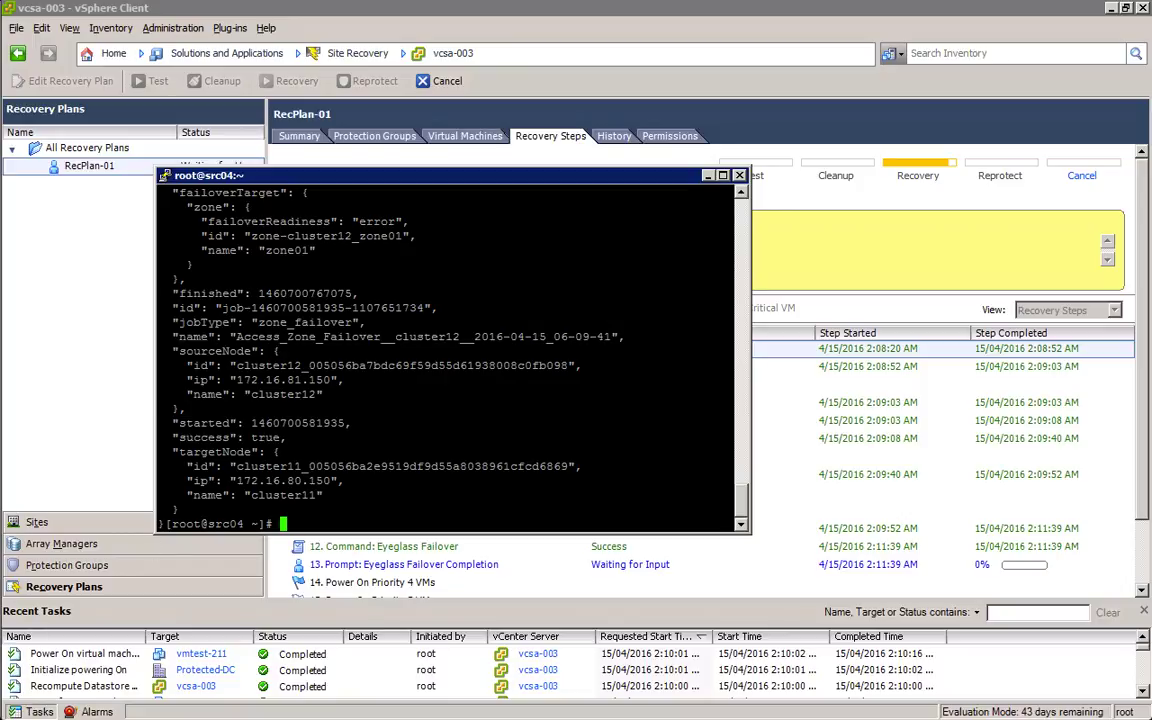
drag(162, 293, 322, 308)
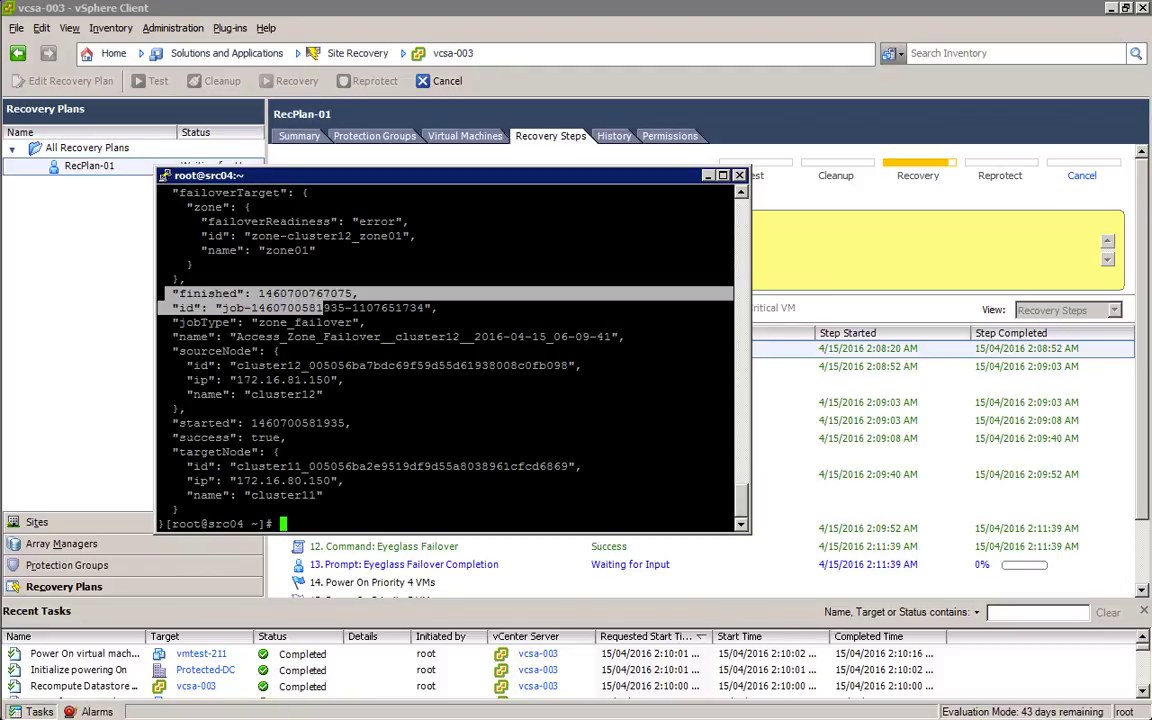
triple_click(303, 437)
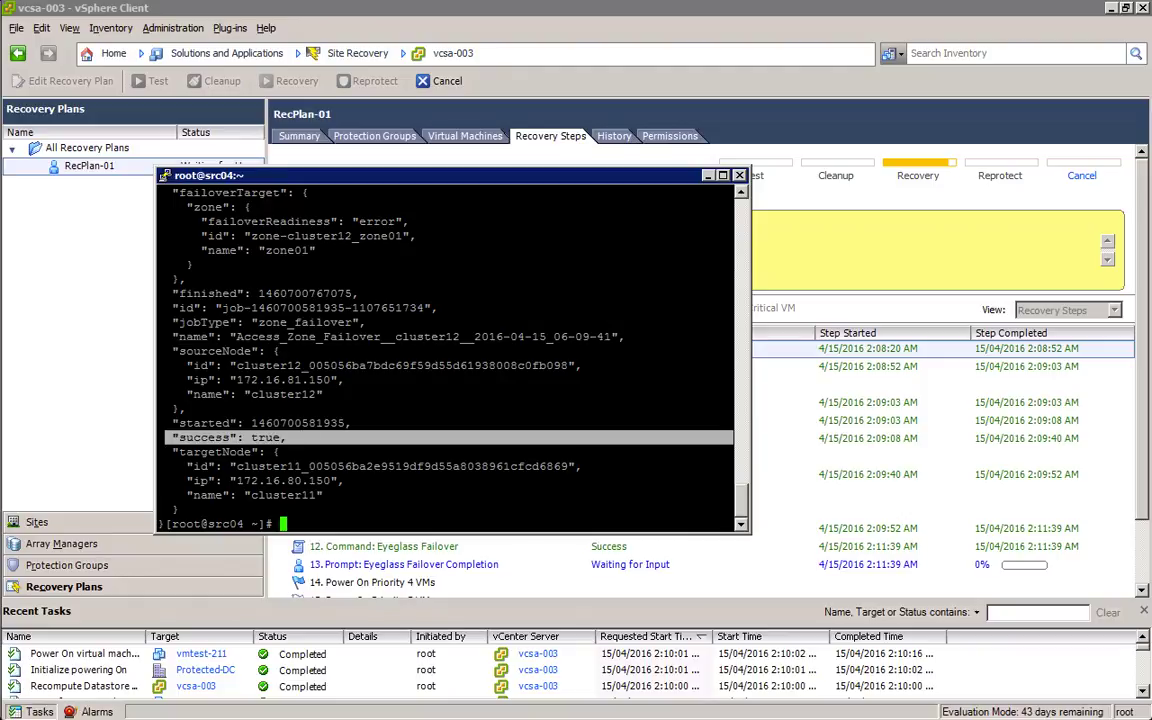
click(822, 268)
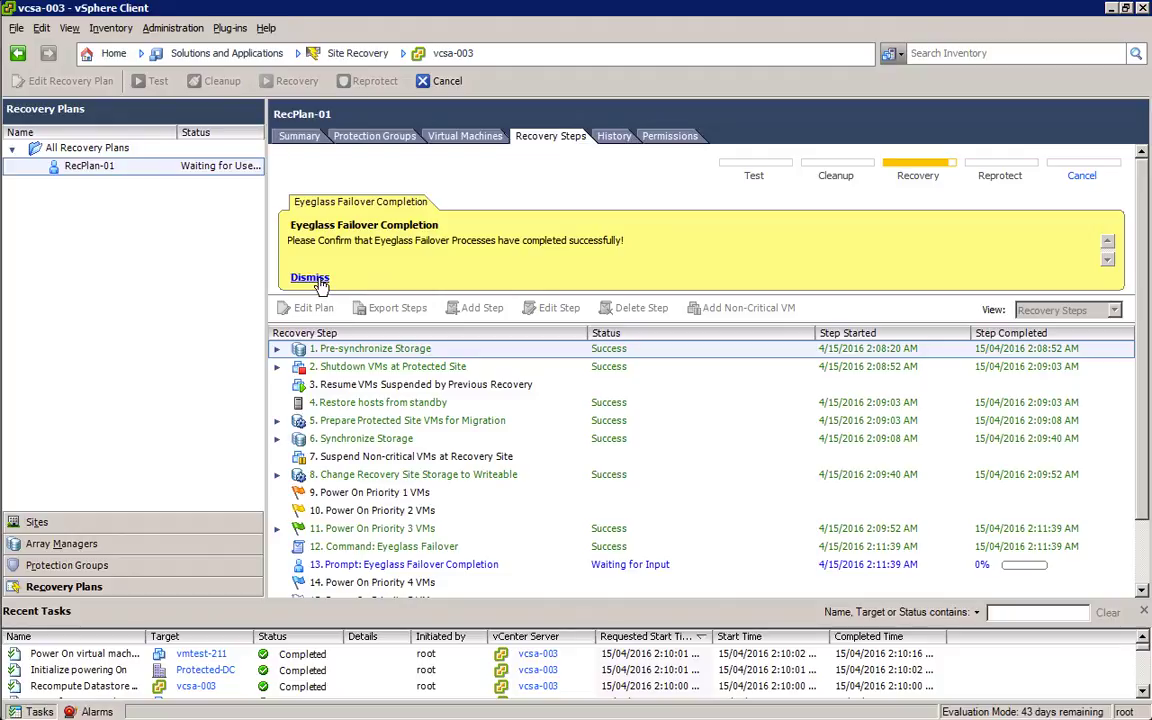
Step: Dismiss the Eyeglass Failover Completion prompt in RecPlan-01's recovery steps
click(318, 283)
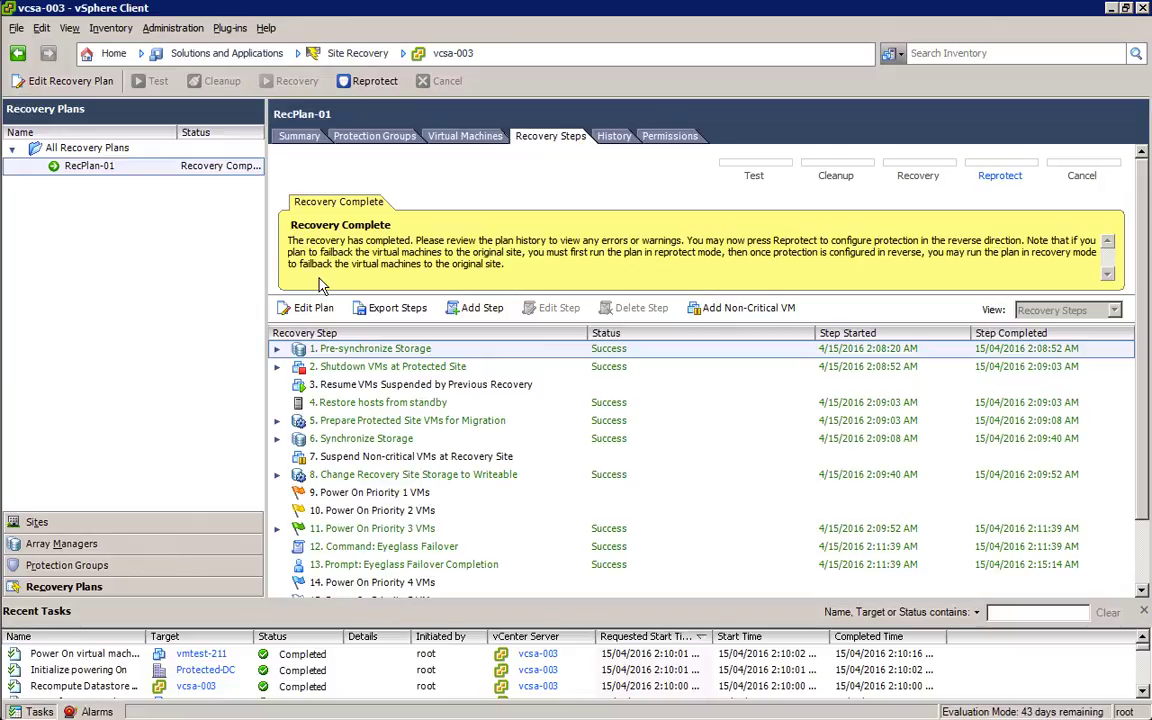
Step: Restart the closed PuTTY session to vmtest-211 and log in as root
key(alt+Tab)
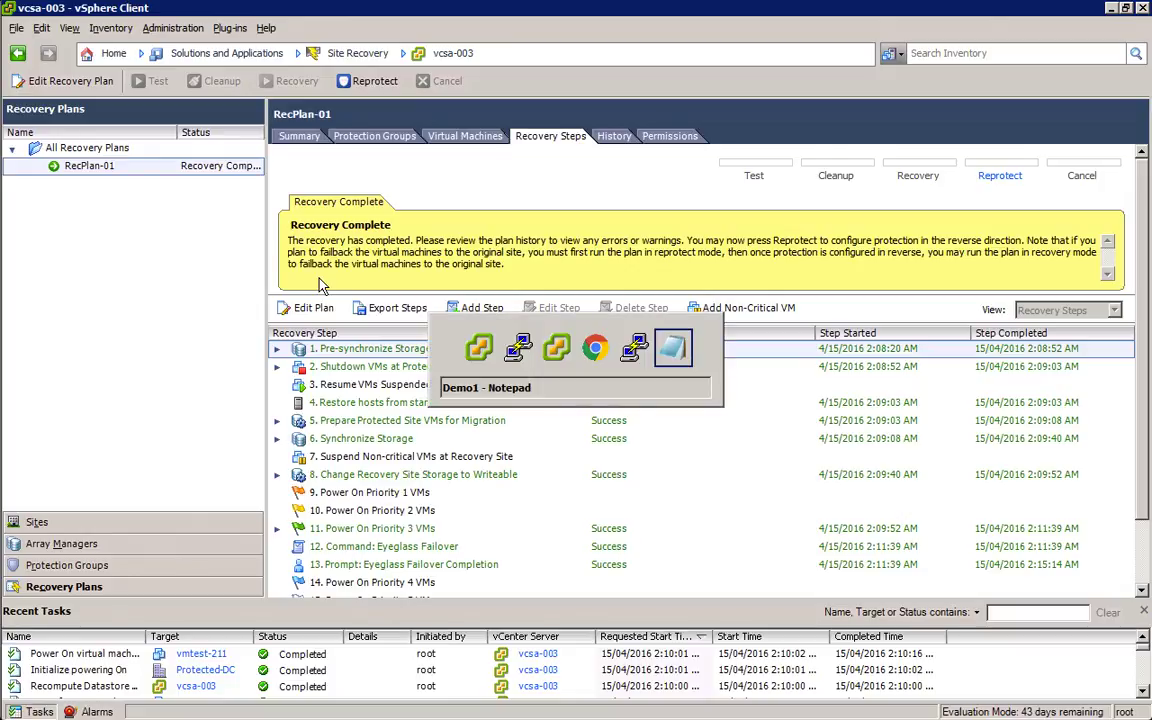
key(alt+shift+Tab)
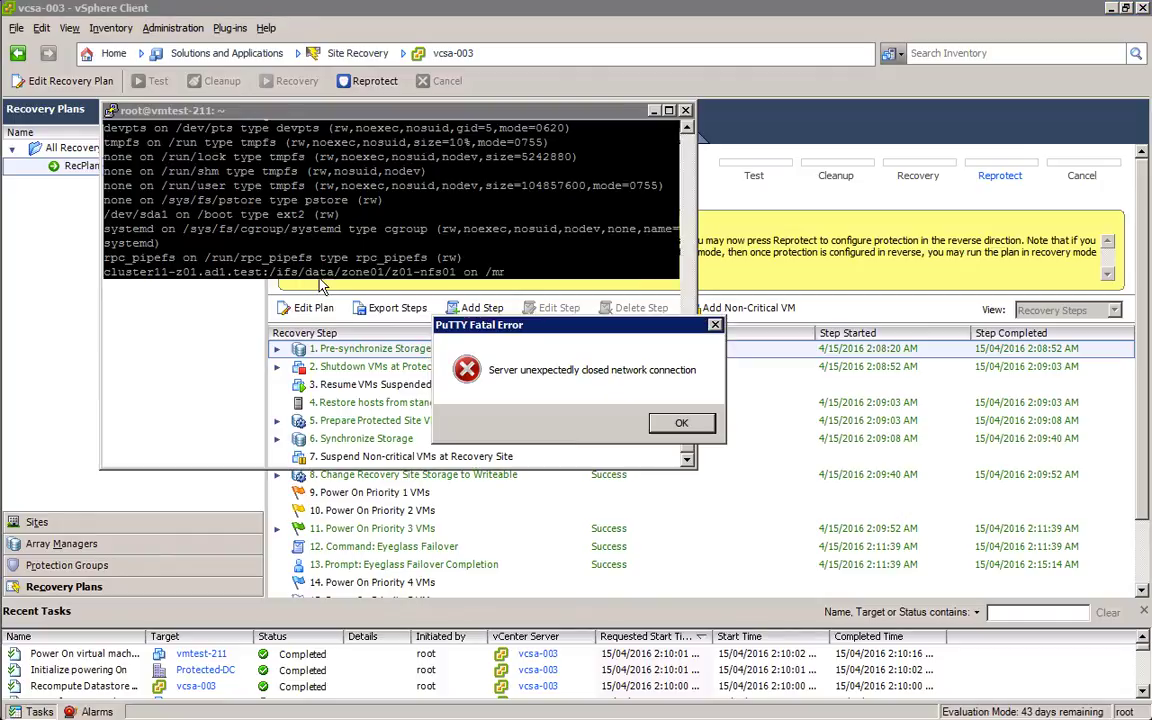
key(Return)
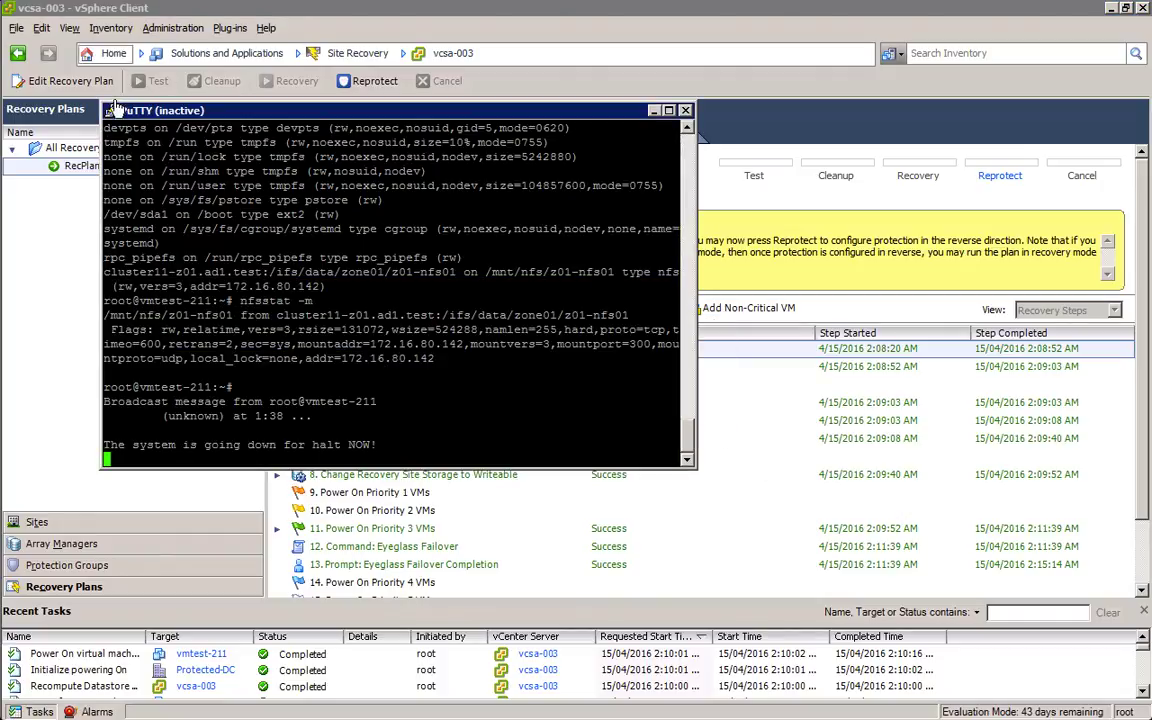
click(110, 110)
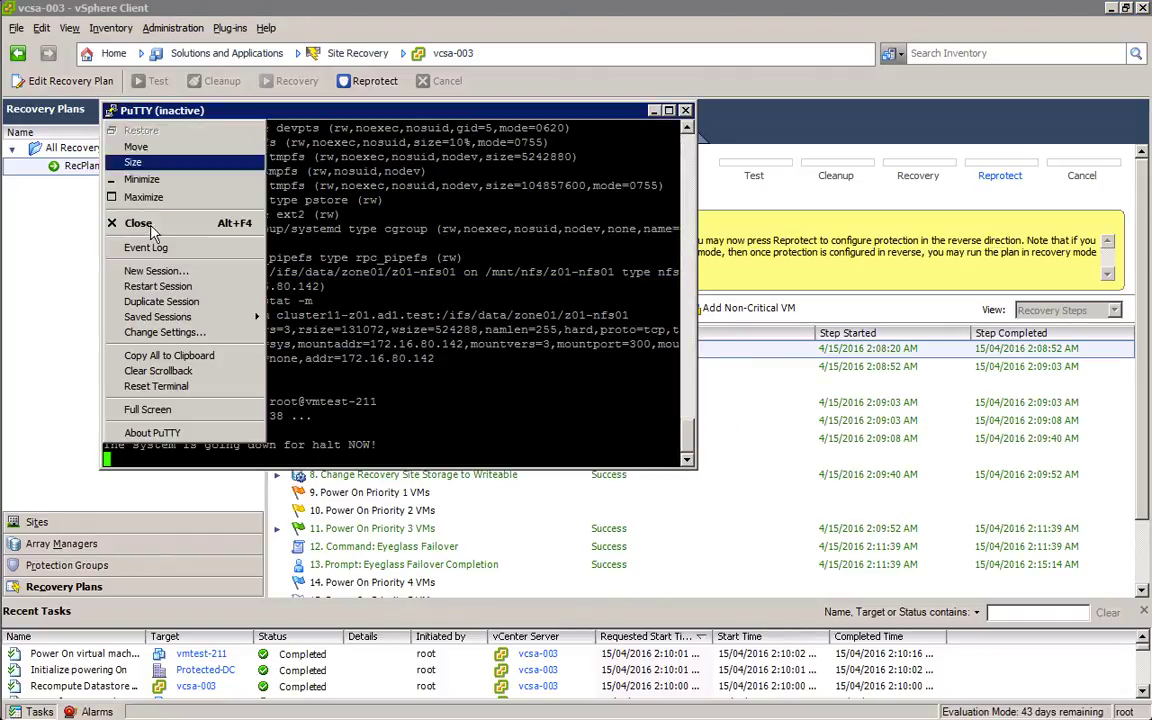
click(165, 288)
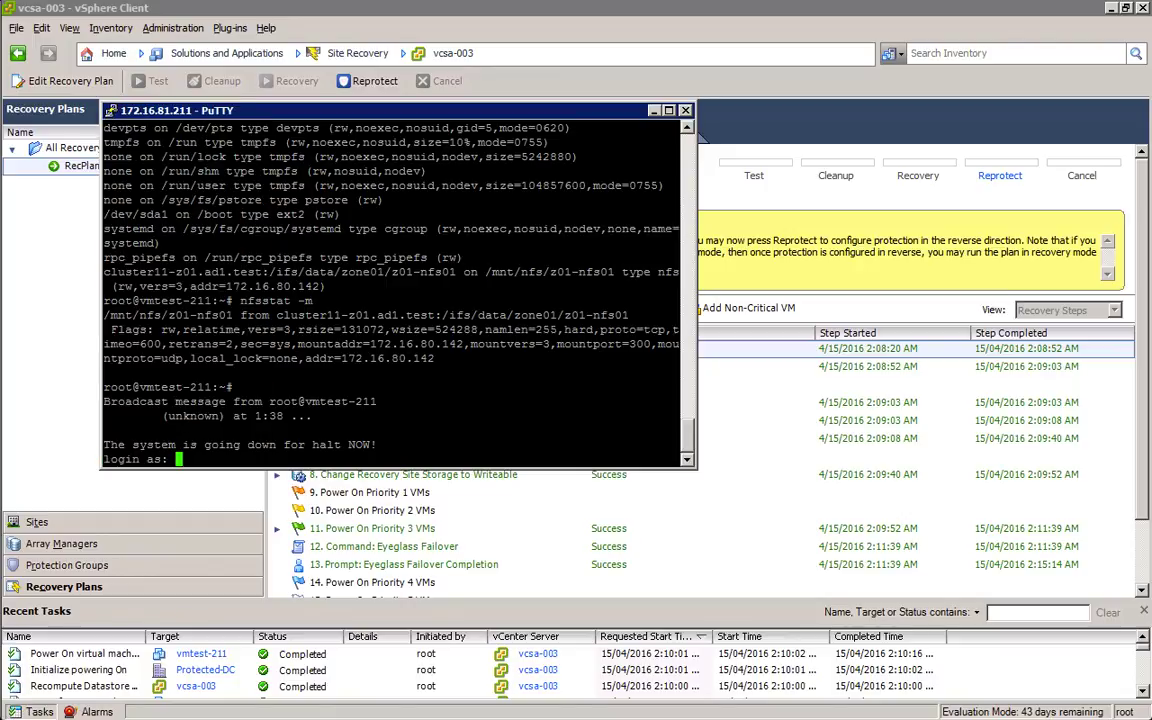
text(root)
key(Return)
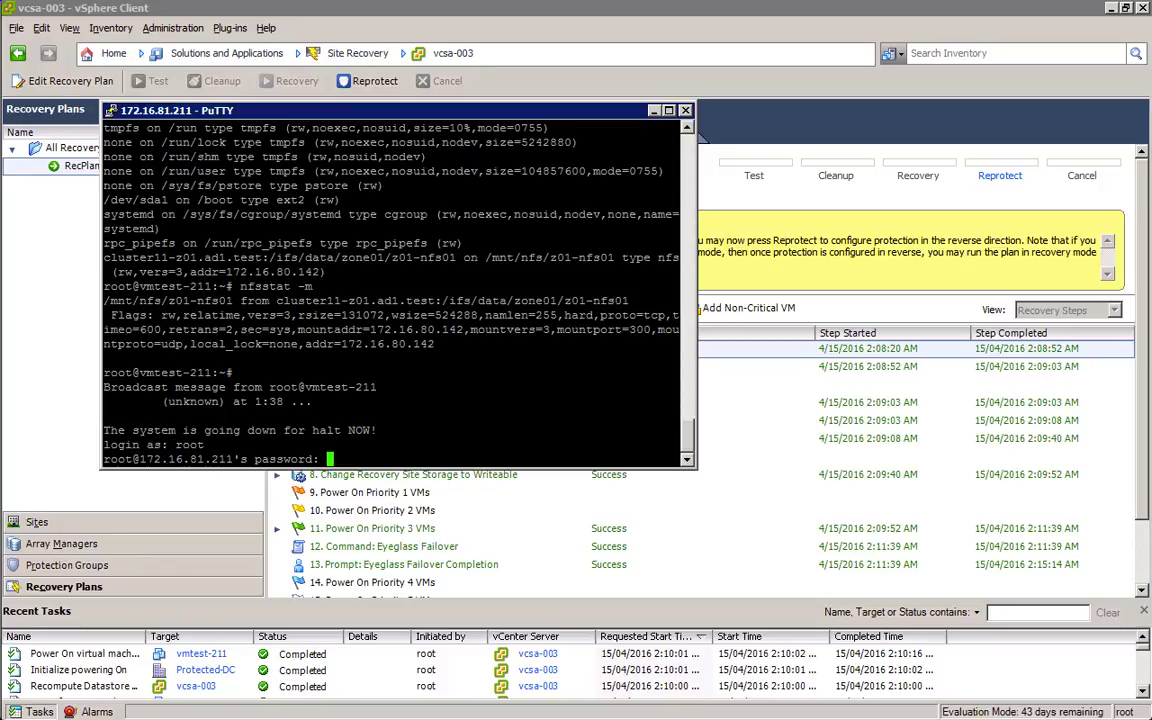
key(Return)
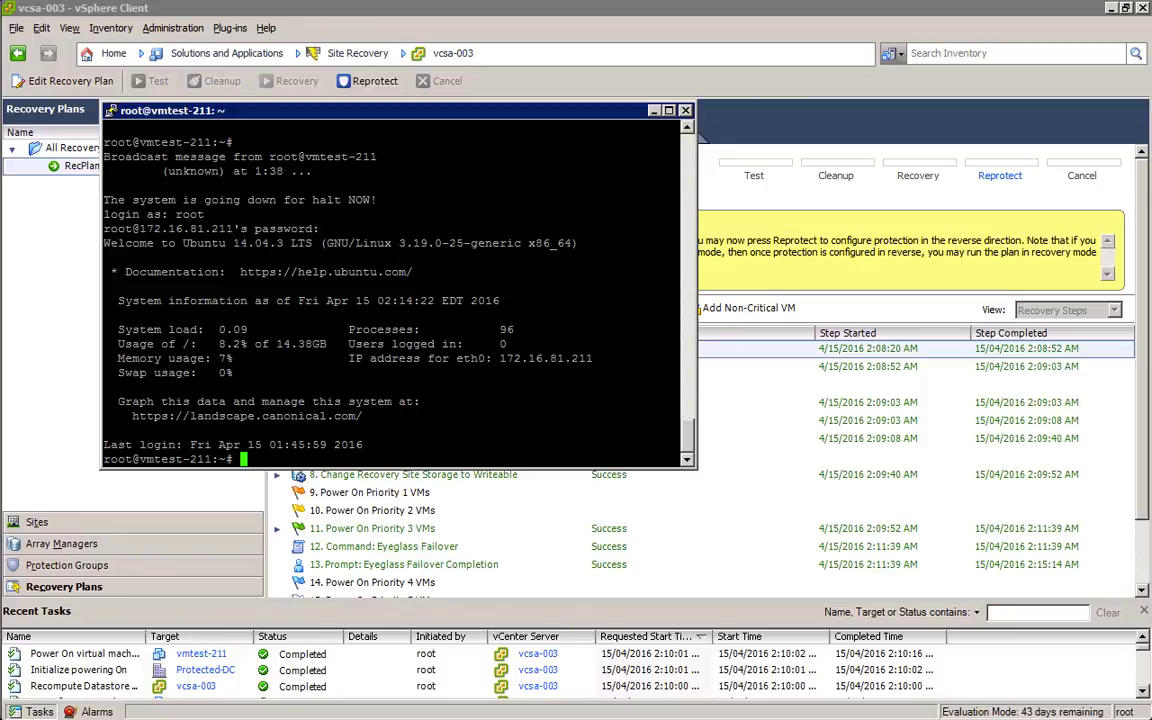
Step: Run mount and nfsstat -m, confirming z01-nfs01 is now served from 172.16.80.143
text(mount)
key(Return)
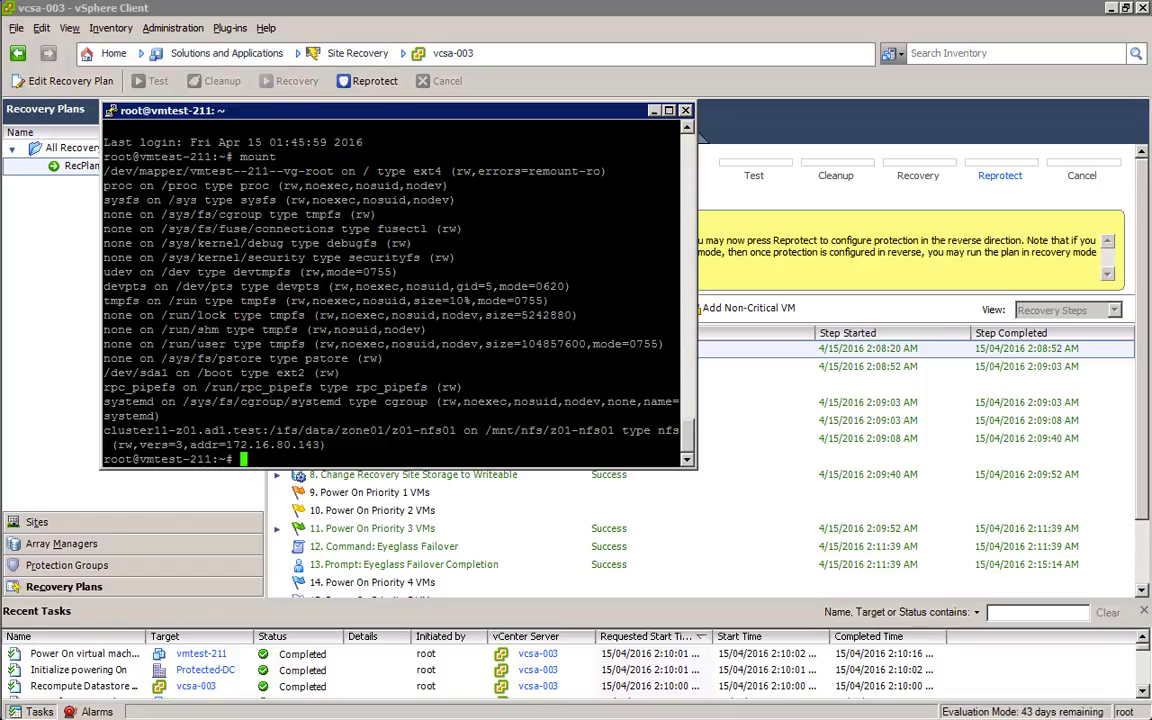
text(nfsstat -m)
key(Return)
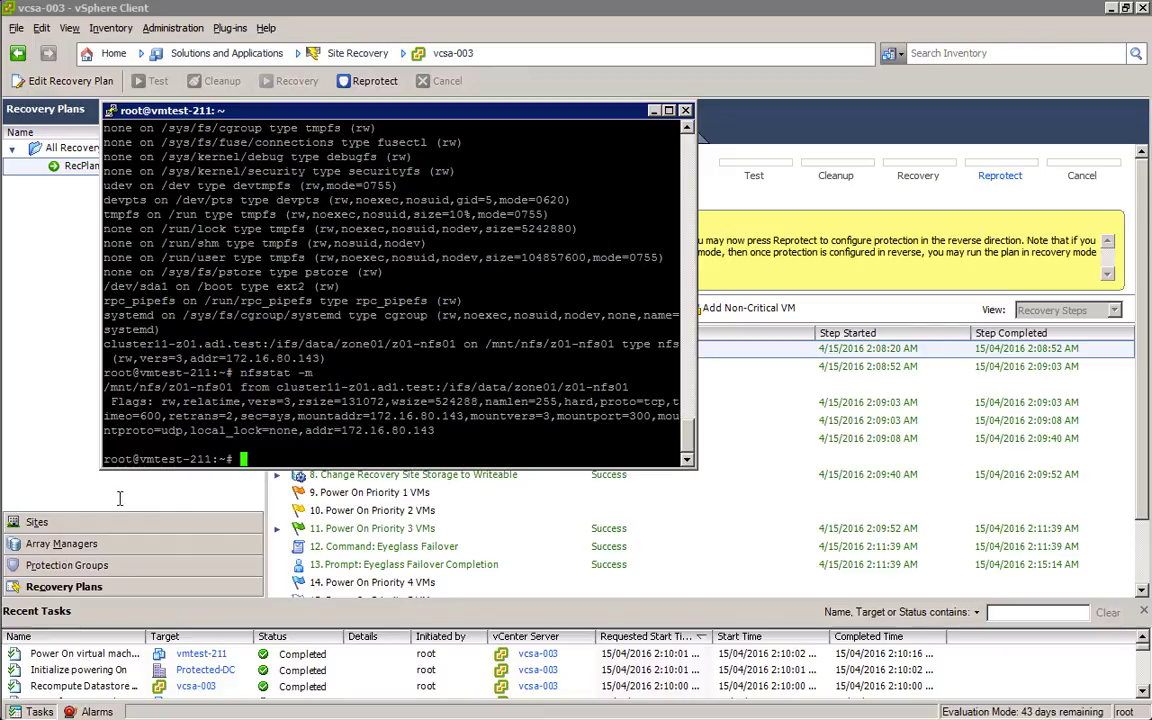
drag(321, 416, 443, 431)
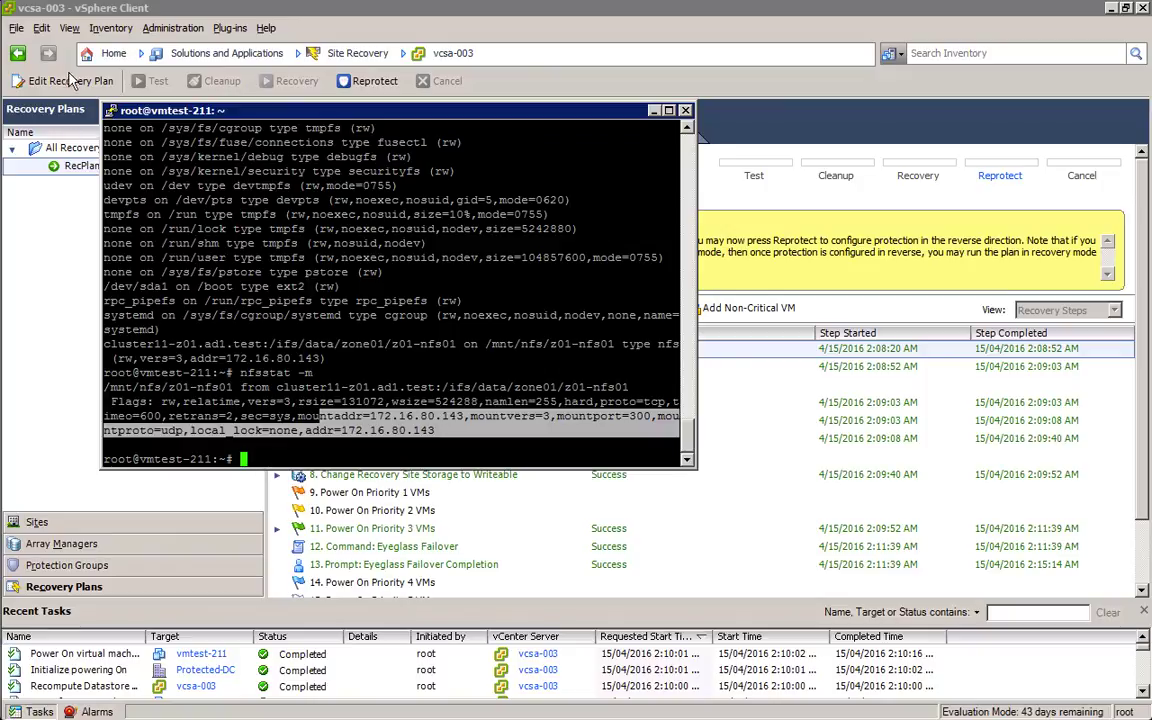
click(112, 56)
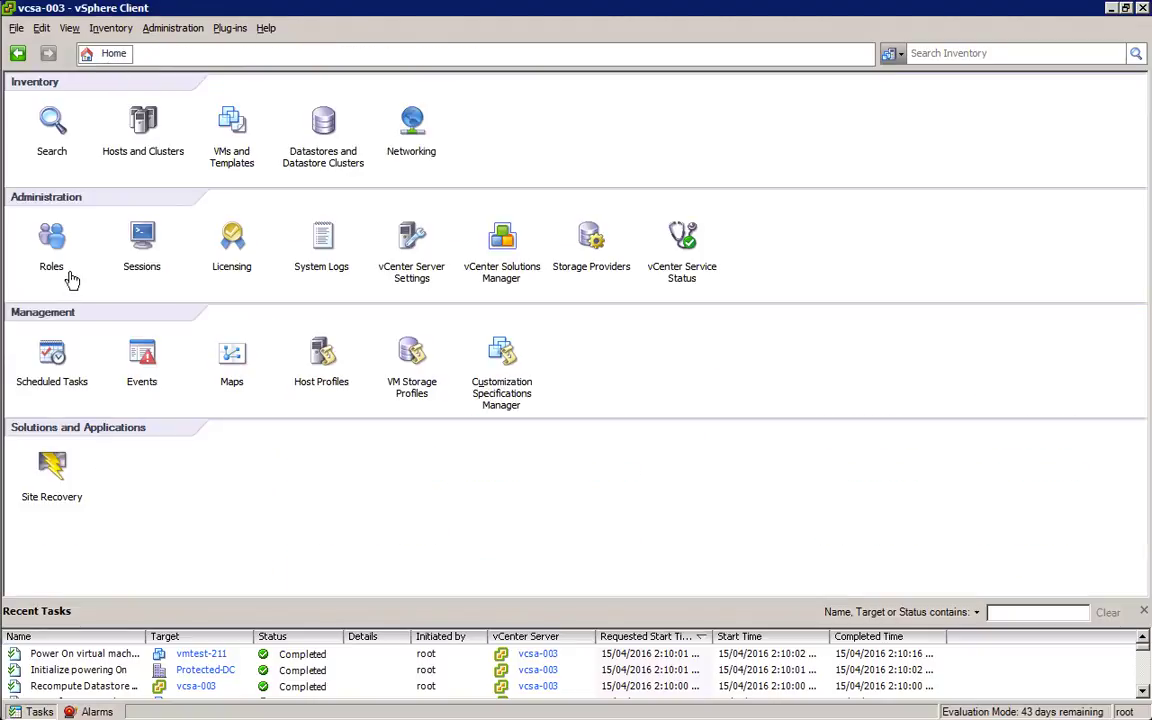
Step: Check vmtest-211's VM summary, then return to Site Recovery to view RecPlan-01
click(138, 118)
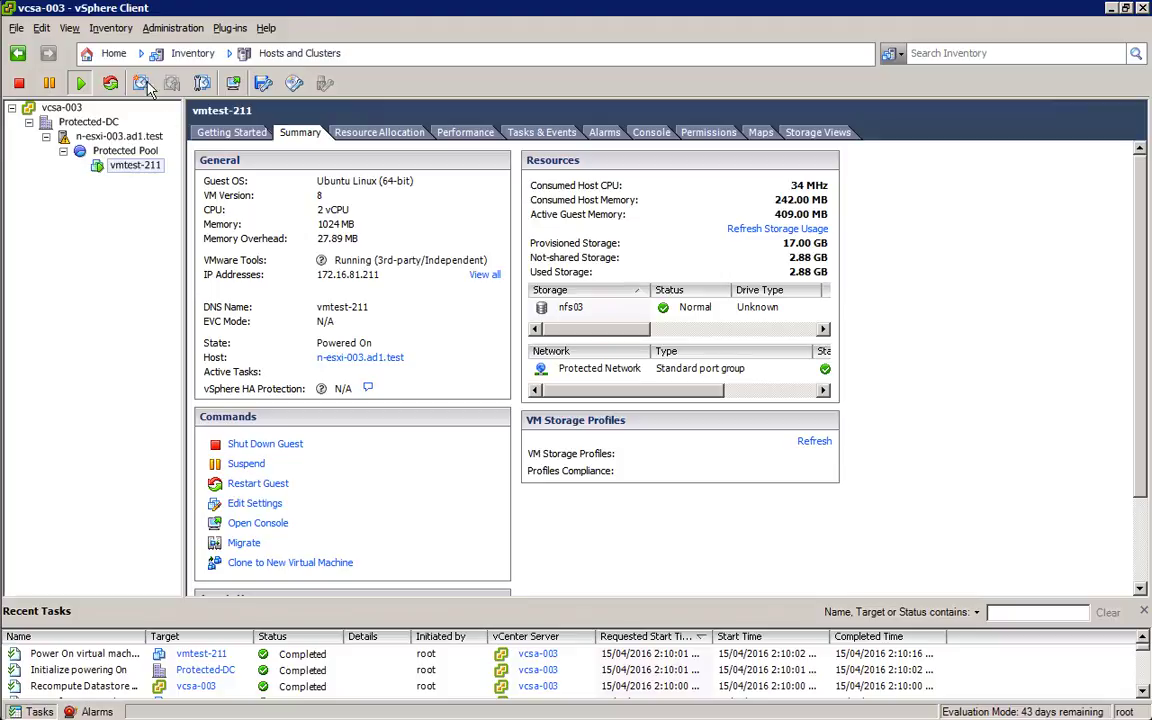
click(110, 53)
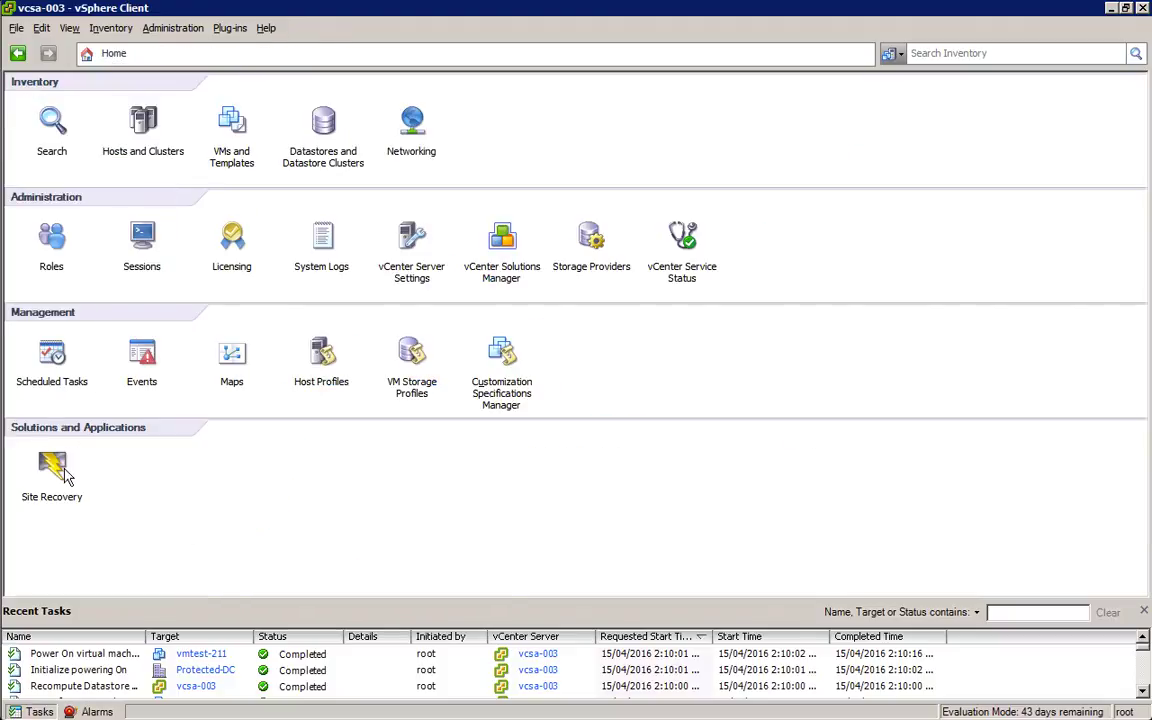
click(52, 466)
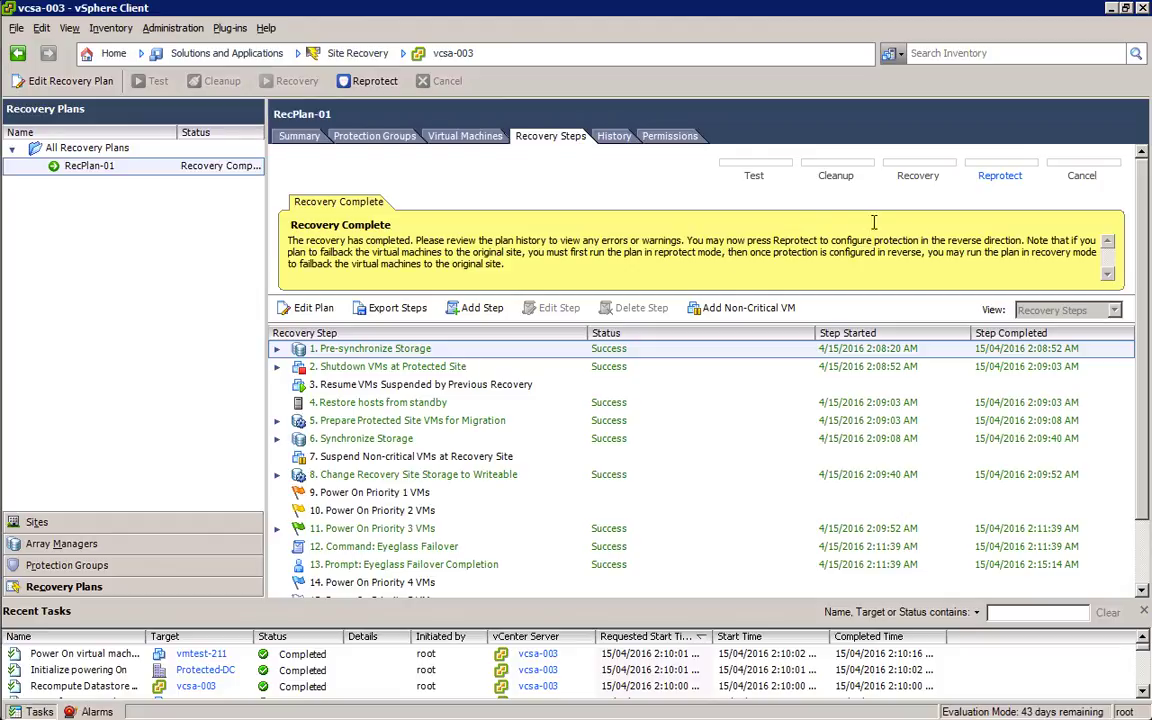
Step: Launch RecPlan-01's reprotect, acknowledging that the operation cannot be undone
click(1000, 177)
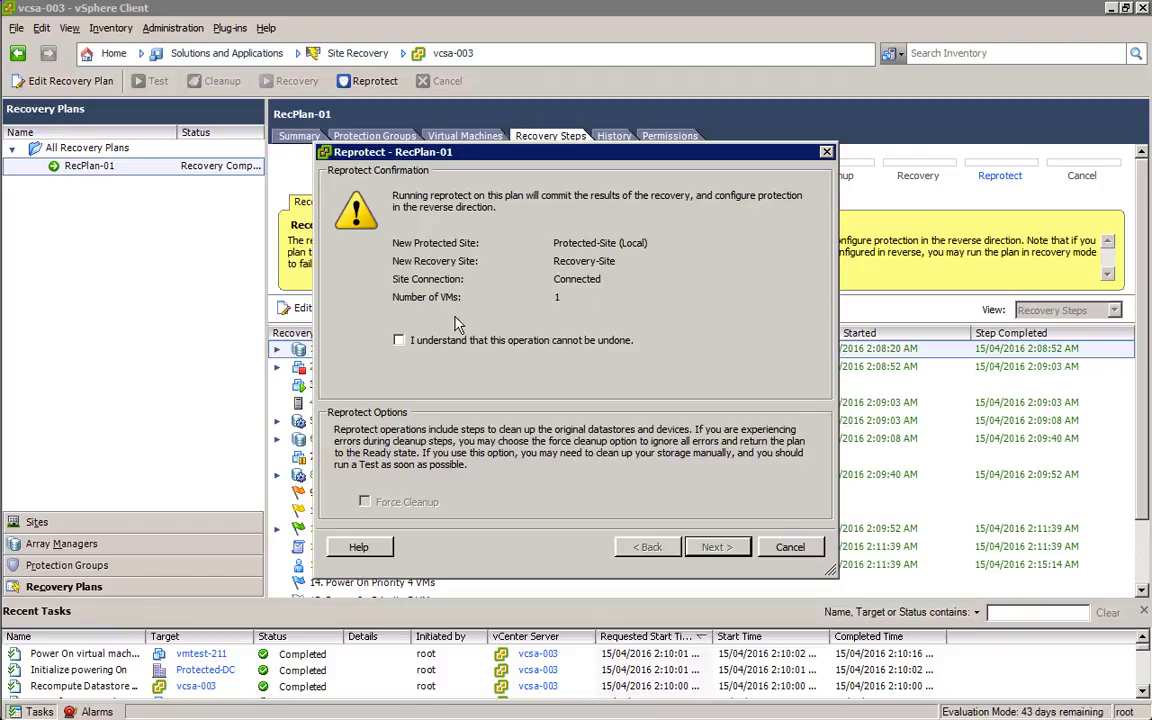
click(398, 340)
click(724, 549)
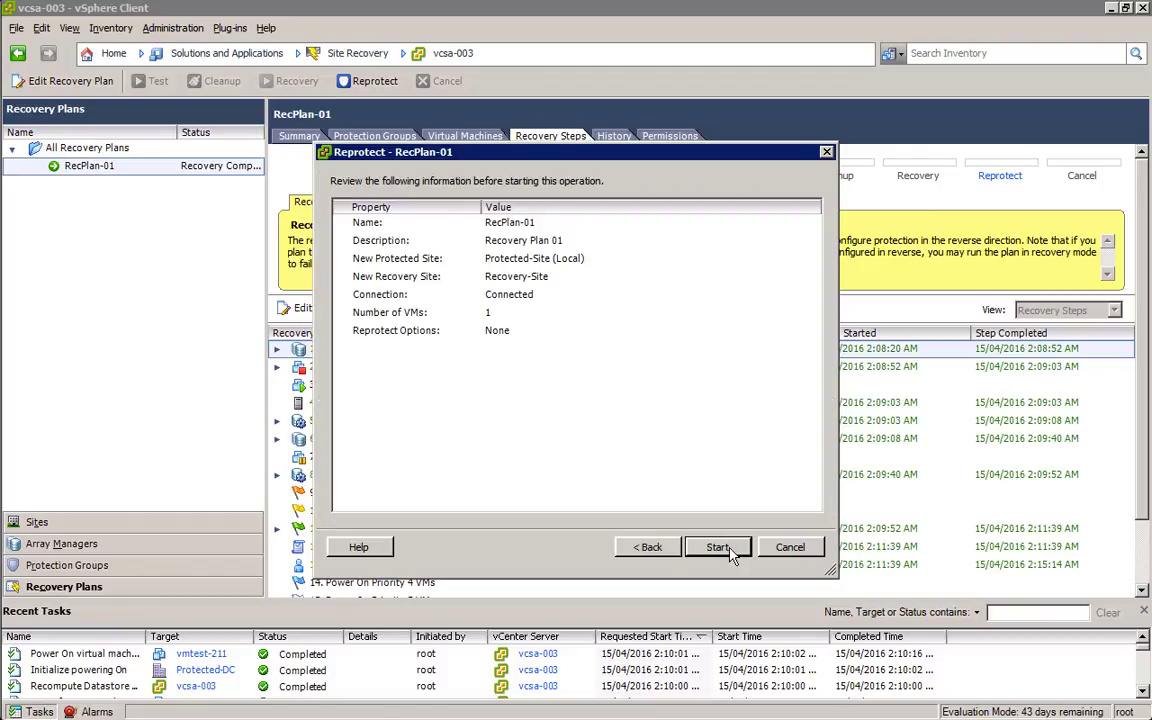
click(729, 548)
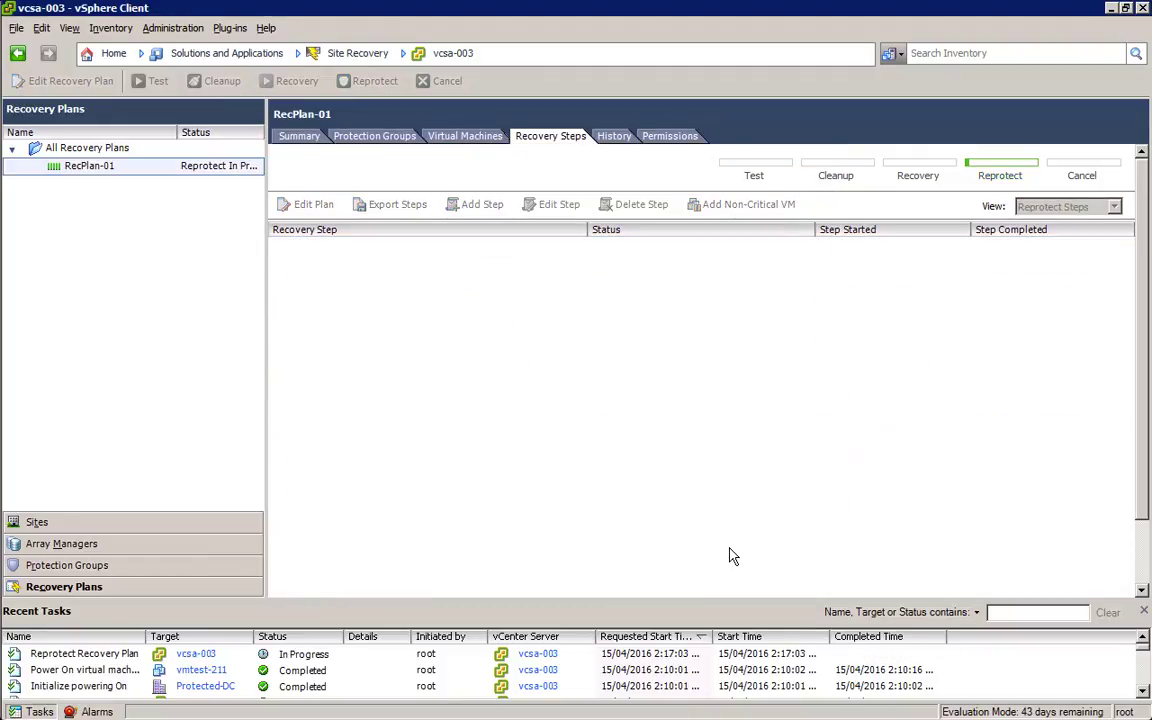